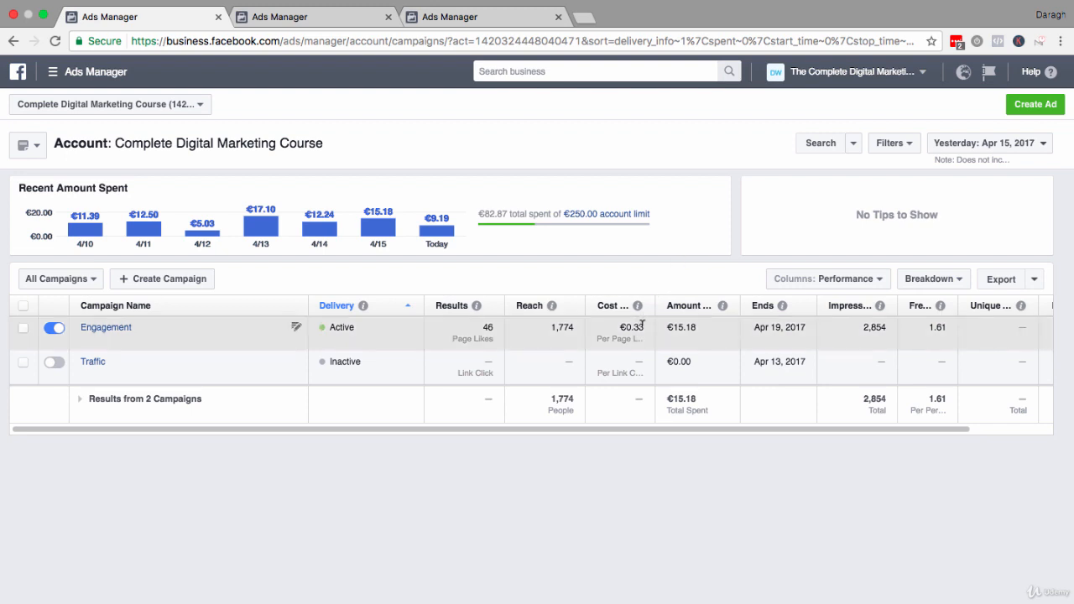
Examine the Engagement campaign's cost per page like and its number of page-like results.
drag(644, 327, 616, 325)
drag(494, 327, 480, 325)
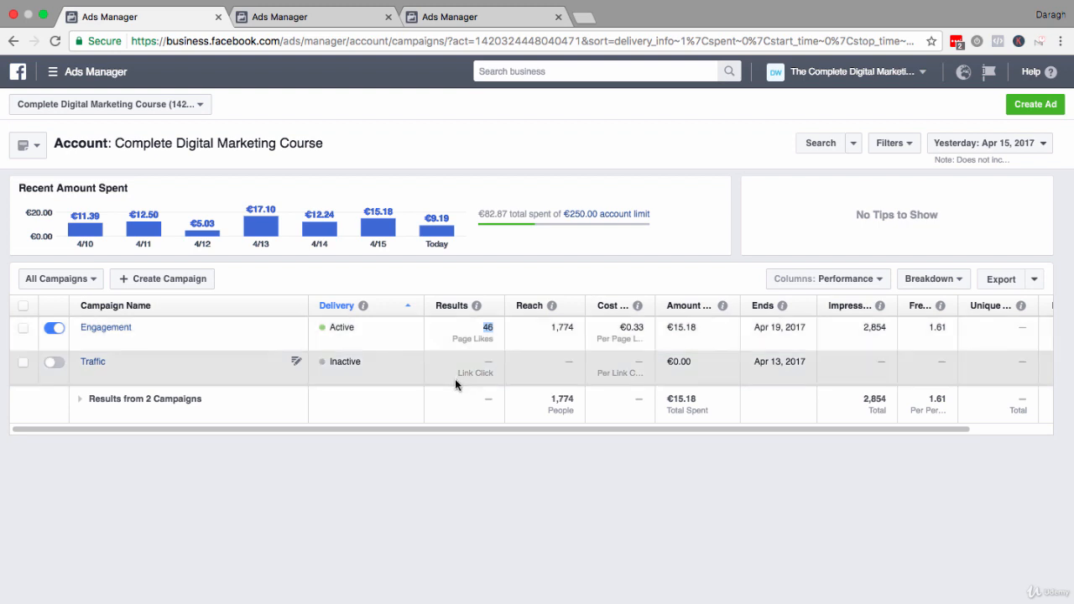
click(449, 491)
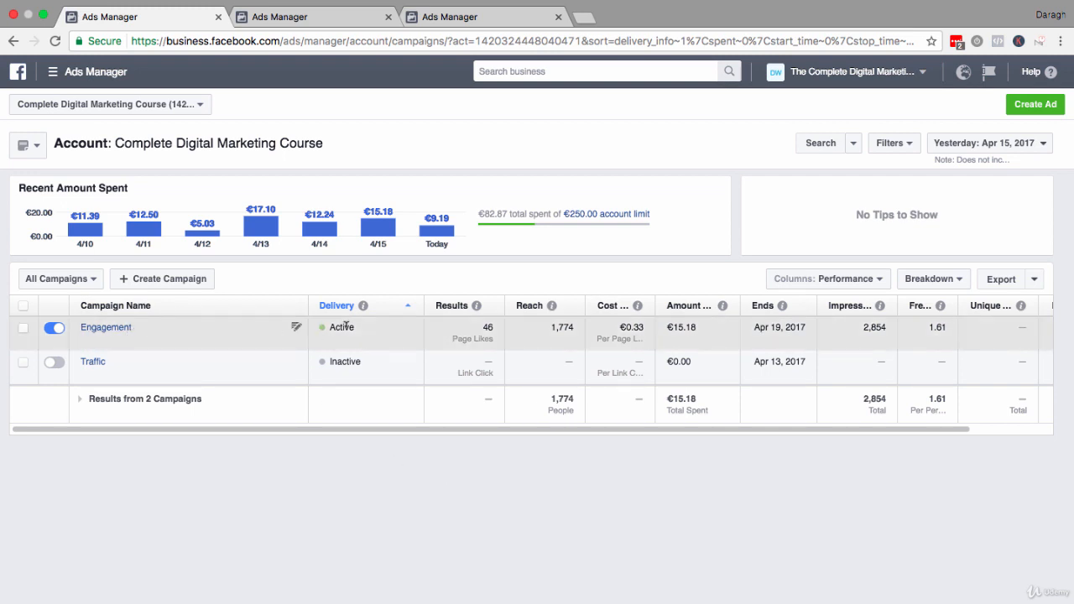
Switch the report from campaigns to all ad sets, and from the ad sets to all individual ads.
click(92, 280)
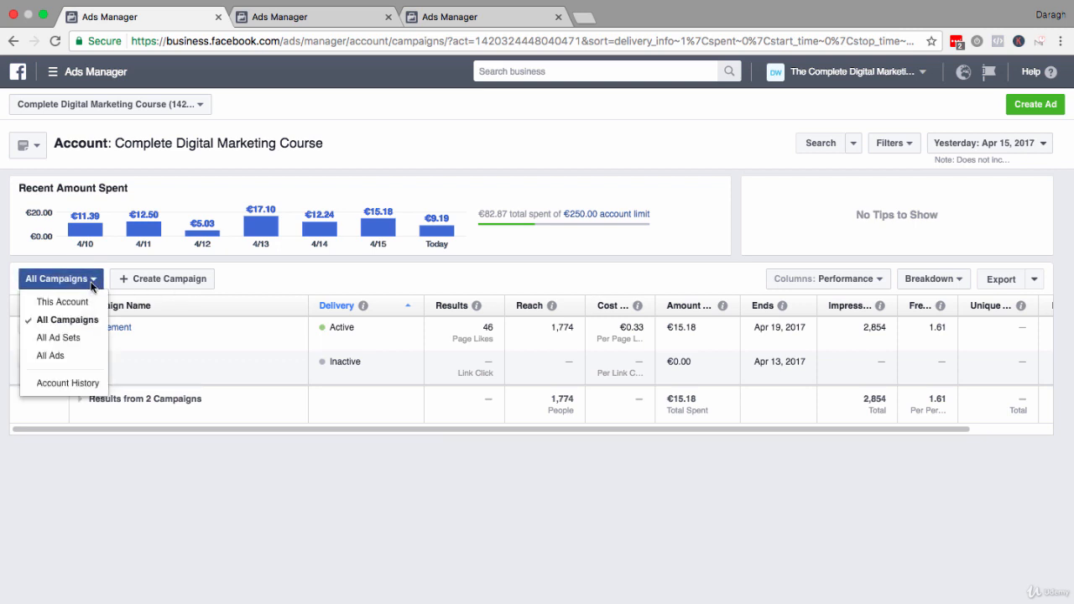
click(77, 338)
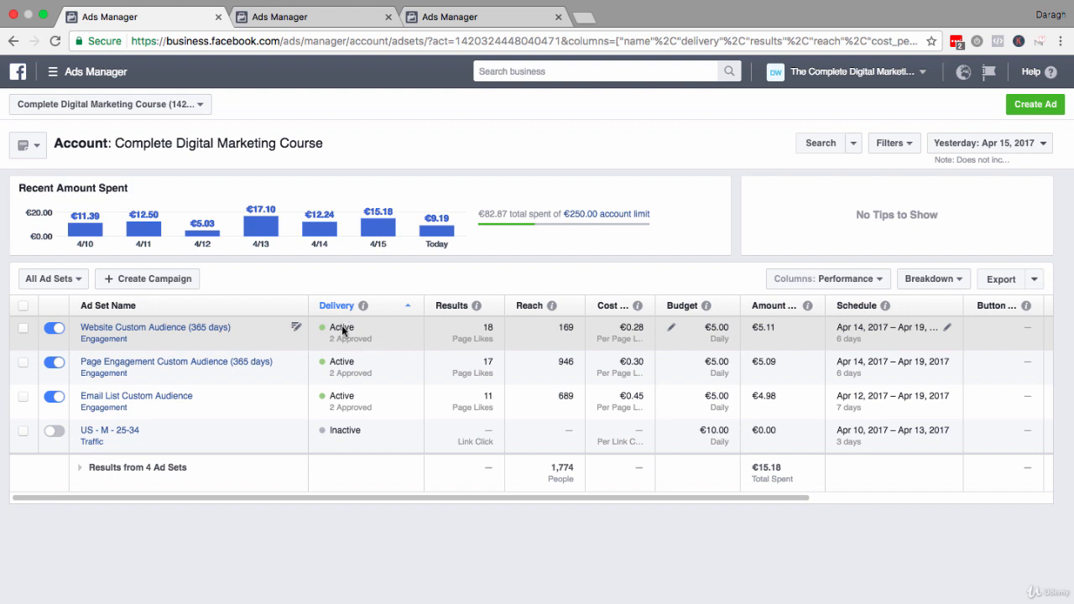
click(86, 284)
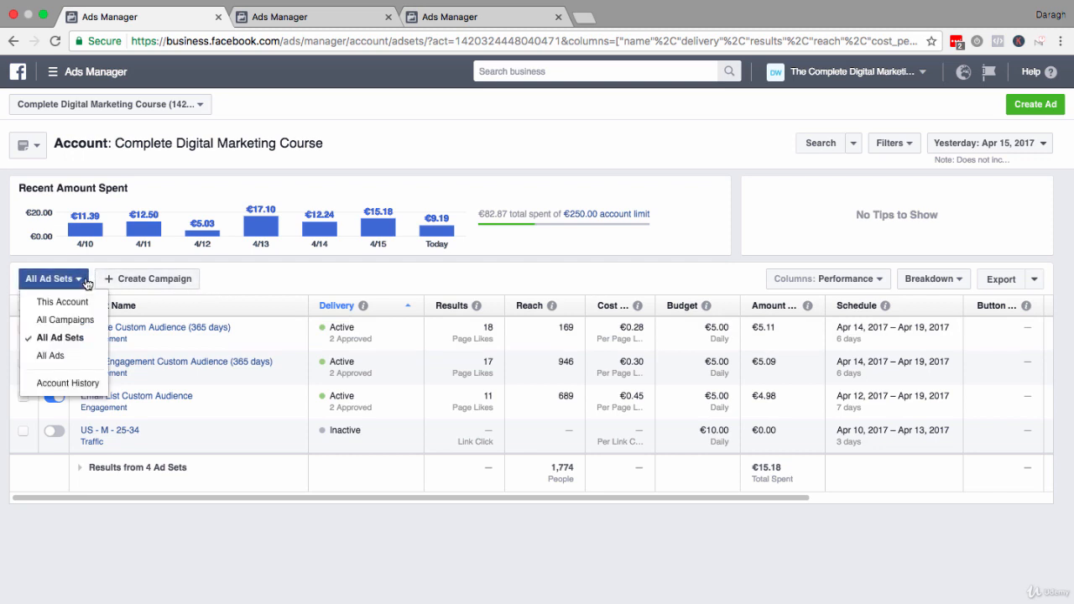
click(57, 359)
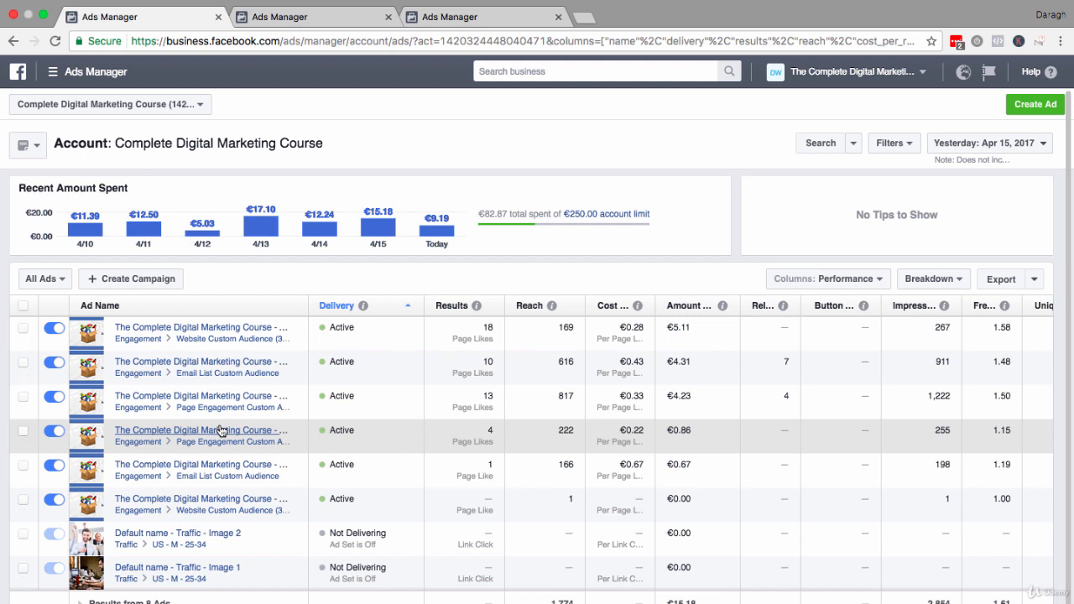
Open the first ad, in the Website Custom Audience ad set, for editing, read its text, and return to the ads list.
click(298, 331)
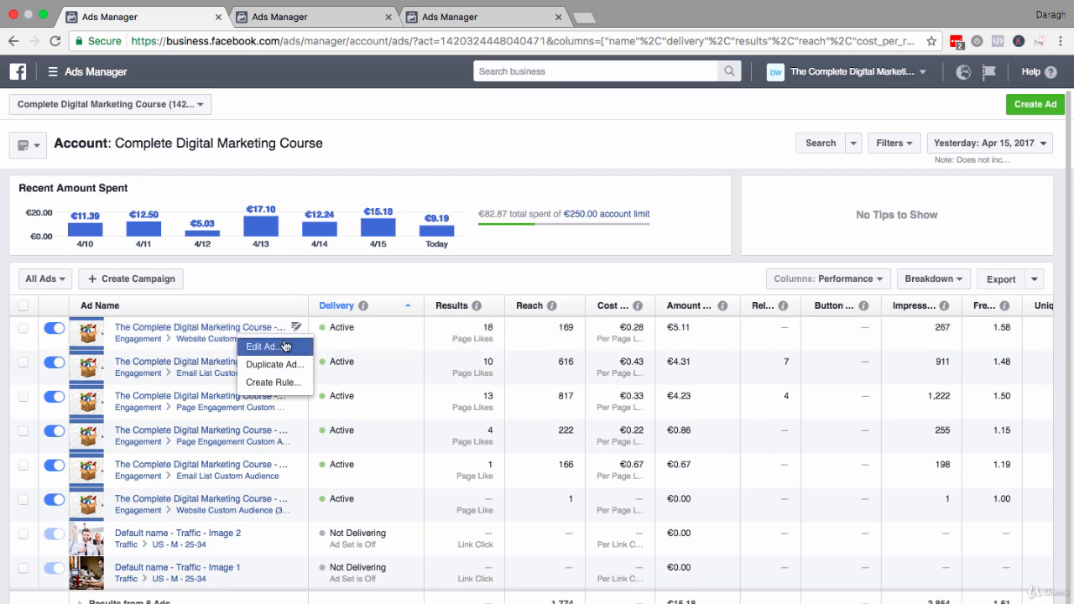
click(285, 347)
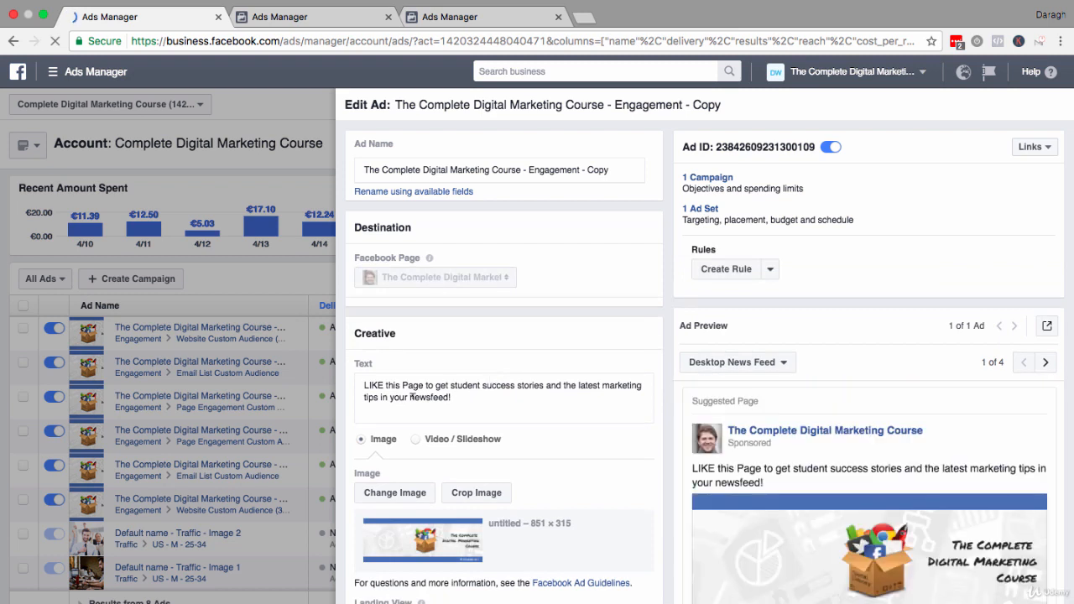
drag(364, 385, 430, 384)
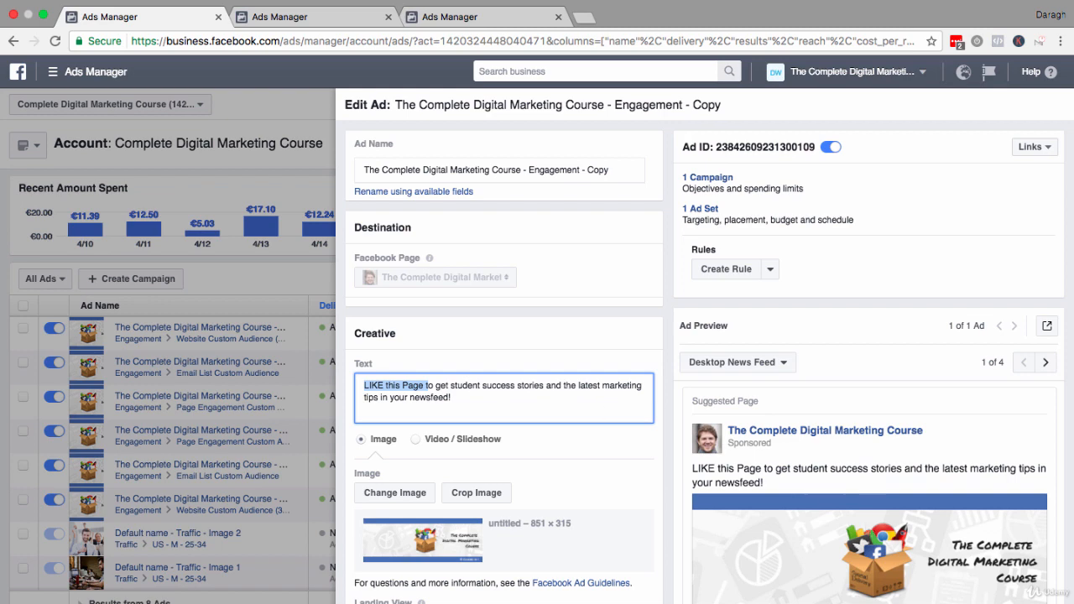
click(890, 582)
key(super+Left)
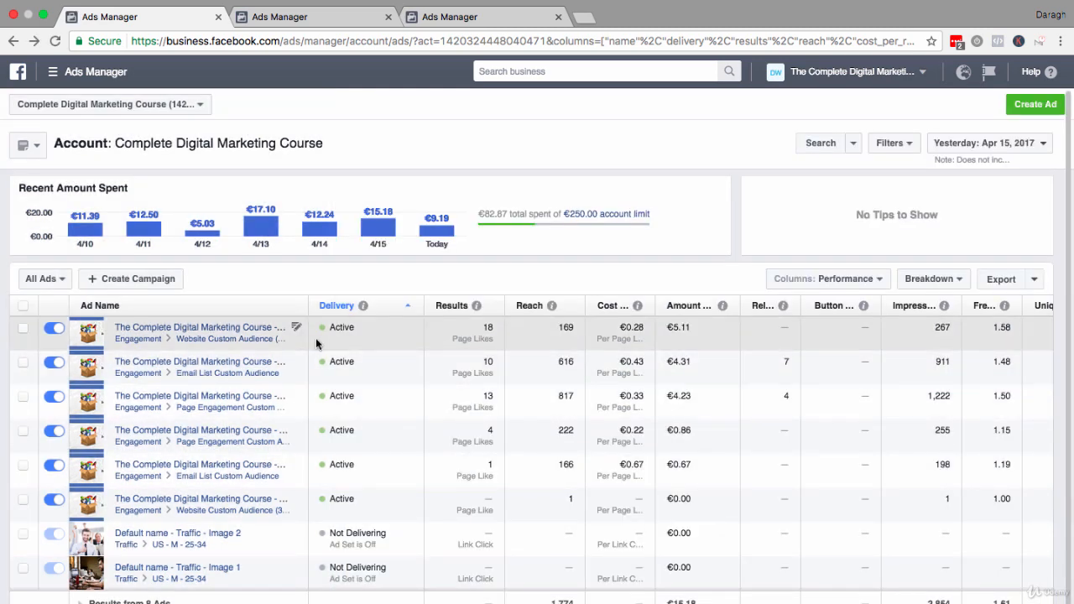
Open the second and third ads for editing one after the other, examine the third ad's text, and leave the editor without changes.
click(299, 364)
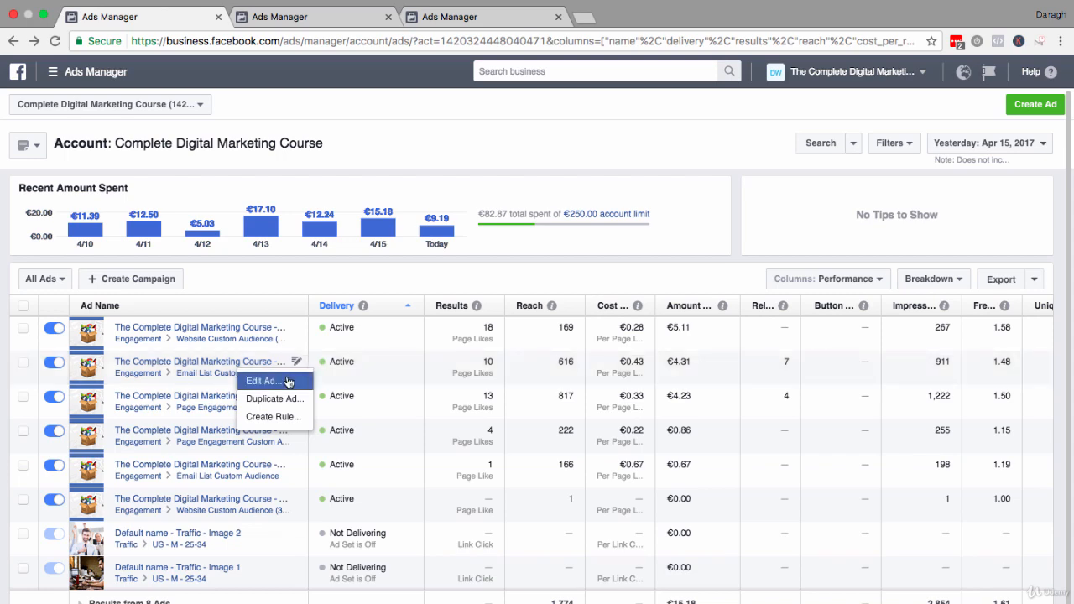
click(289, 382)
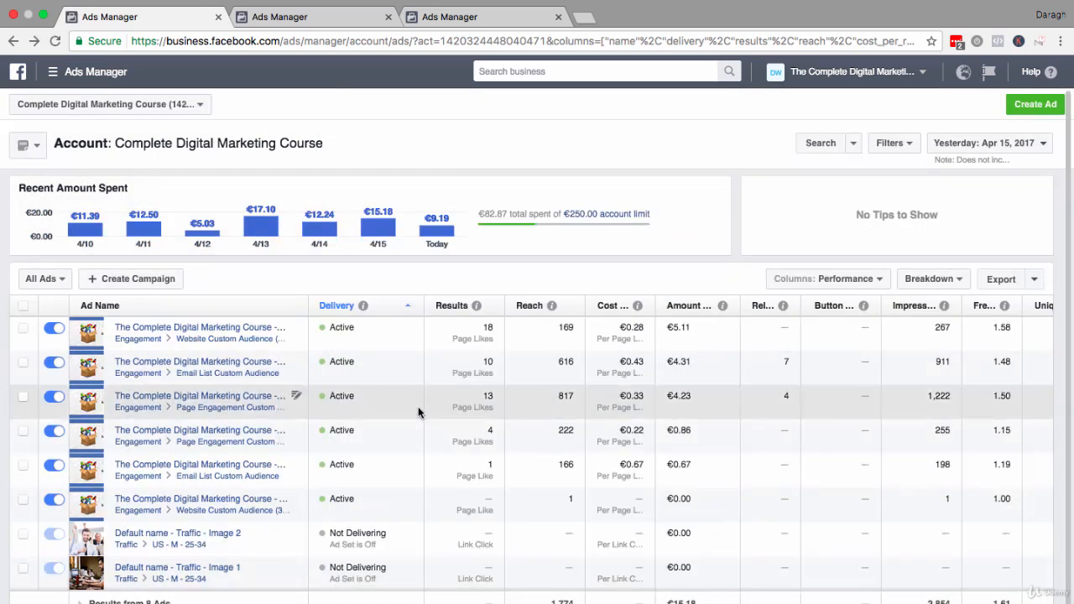
click(297, 397)
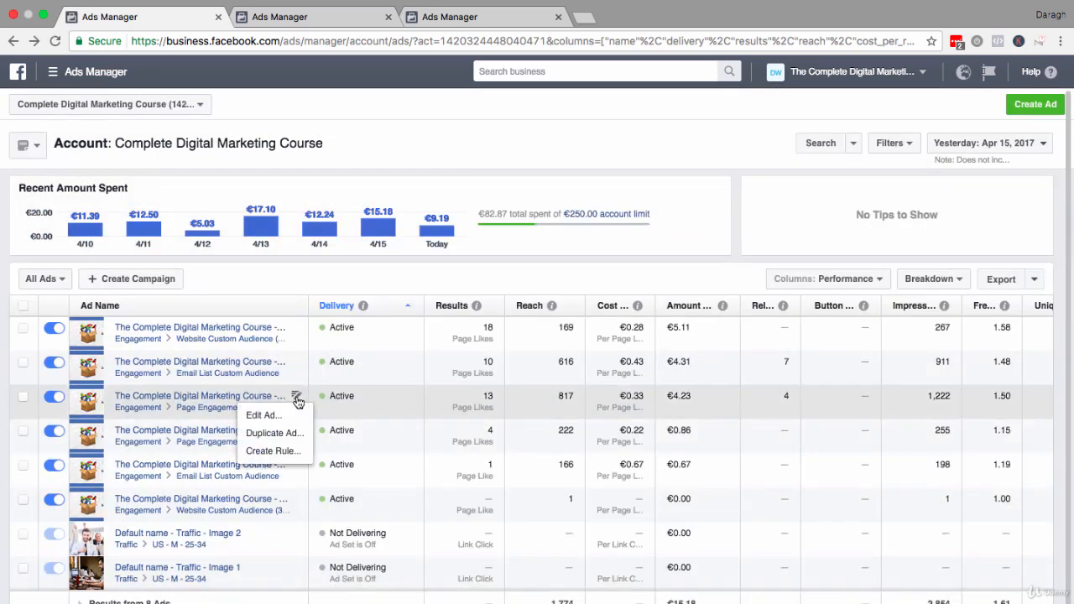
click(288, 414)
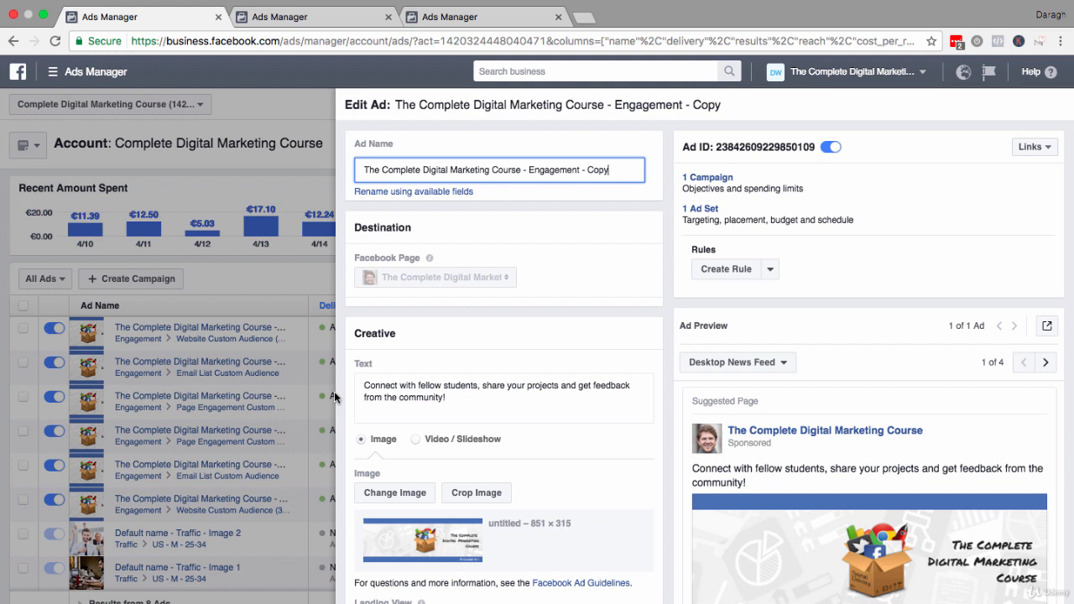
drag(364, 385, 451, 391)
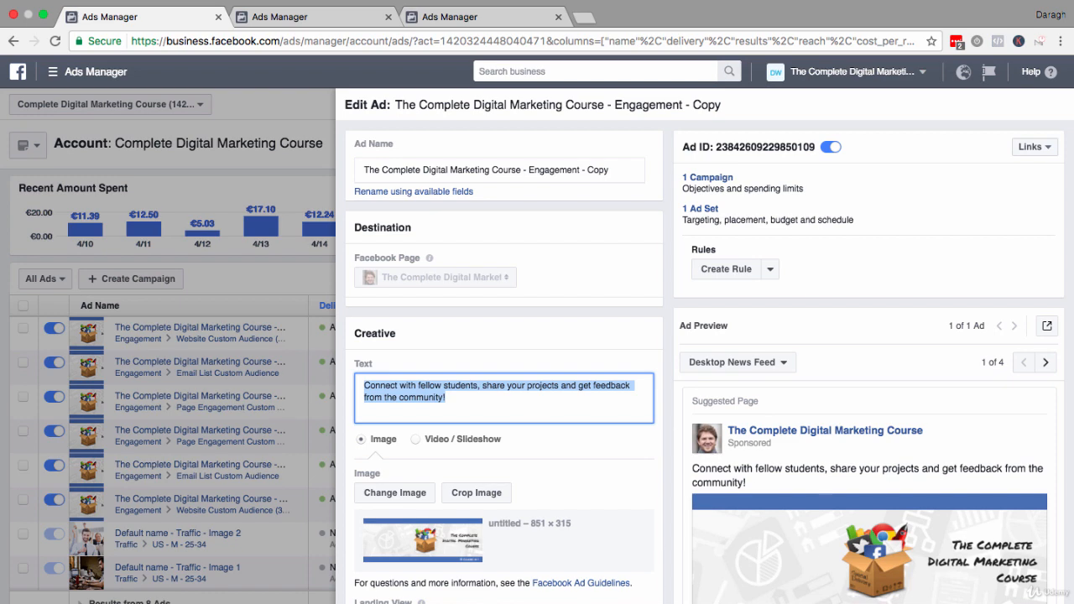
key(Escape)
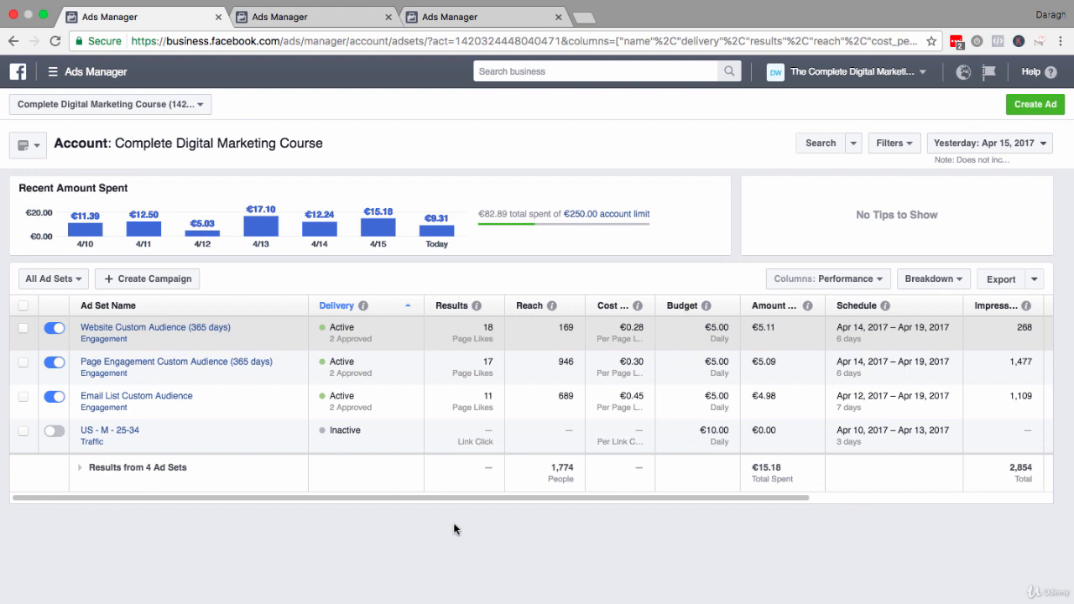
Create a new campaign with the Engagement objective set to Page likes, and continue to its ad set.
click(1024, 108)
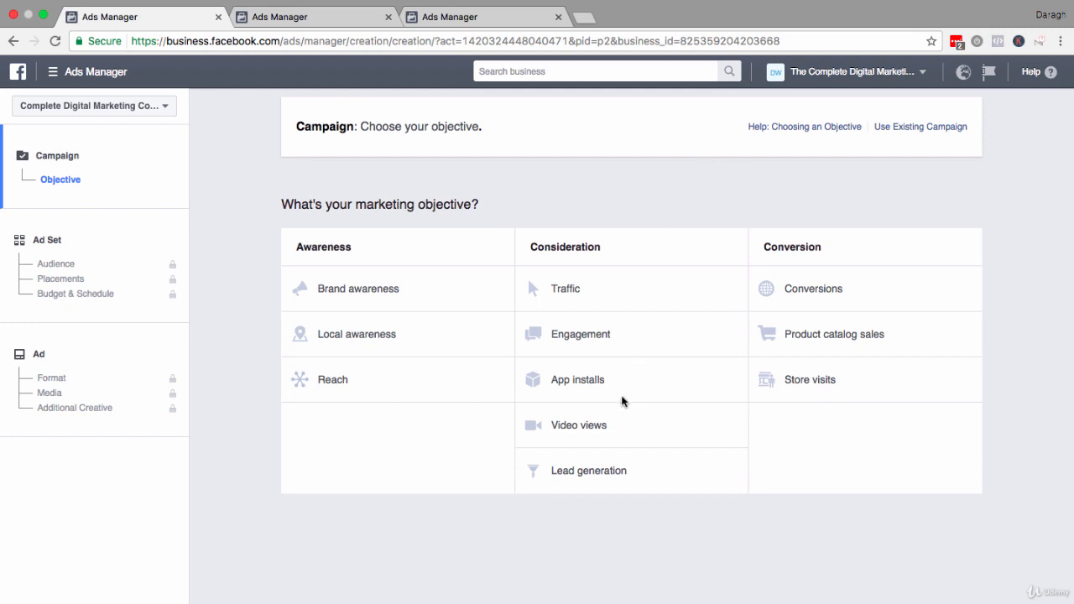
click(636, 336)
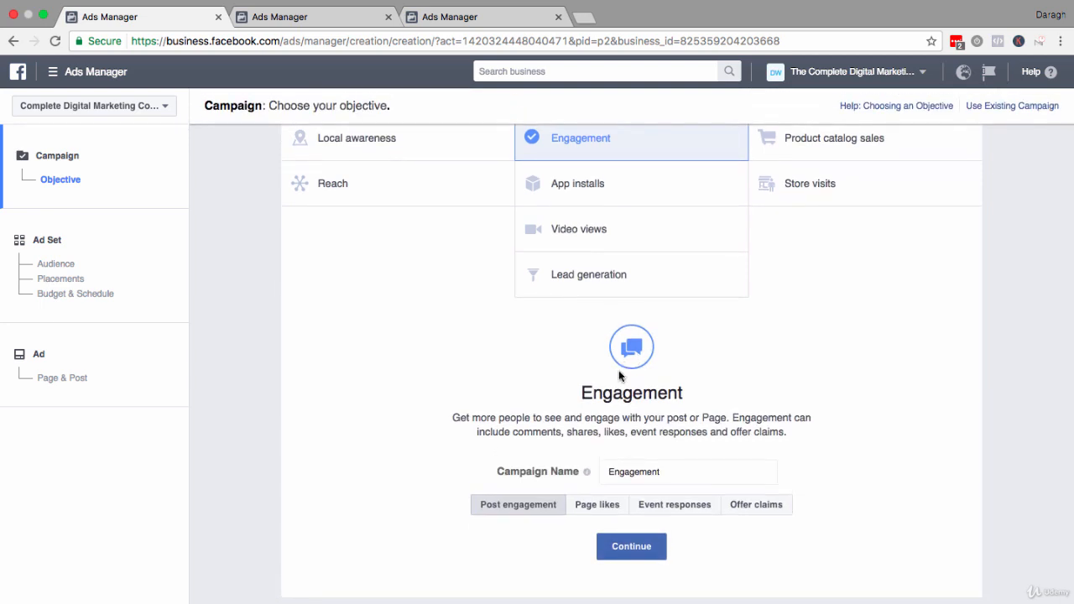
click(589, 502)
click(617, 547)
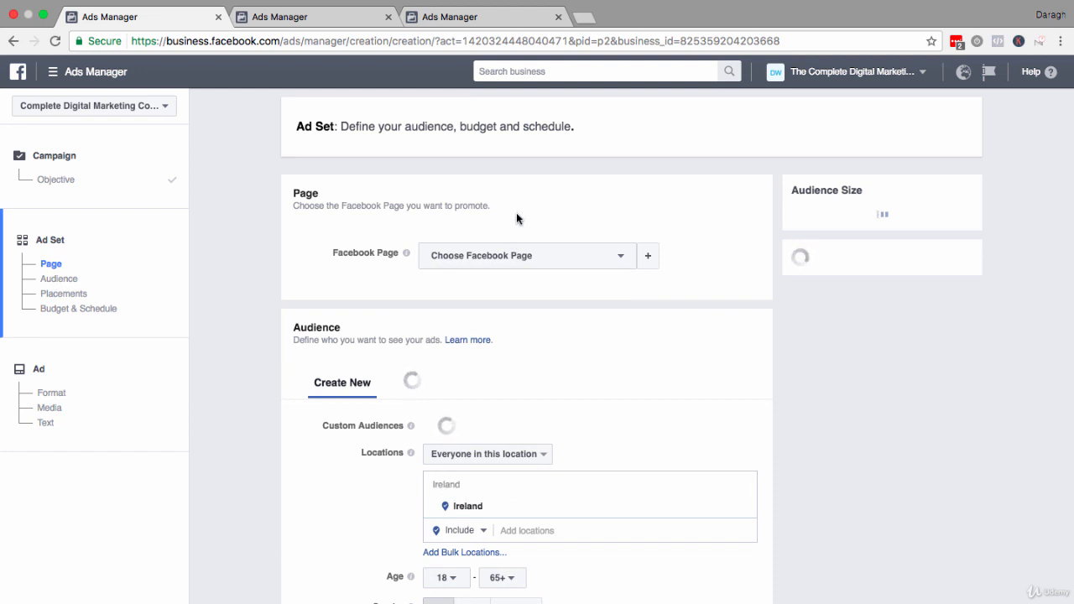
Choose The Complete Digital Marketing Course as the page to promote, and target the Website Custom Audience.
click(556, 251)
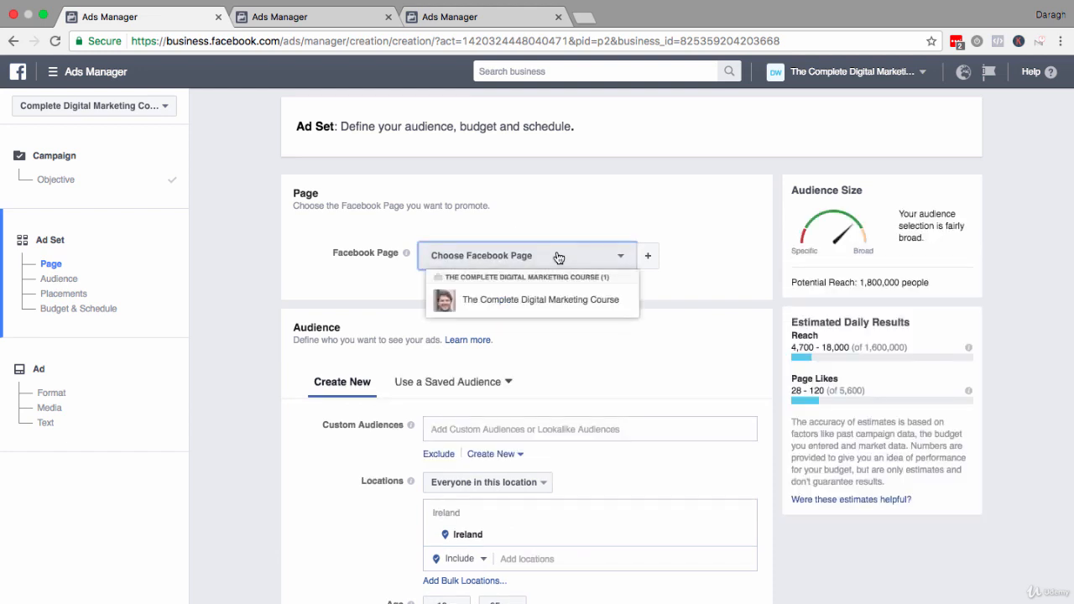
click(549, 300)
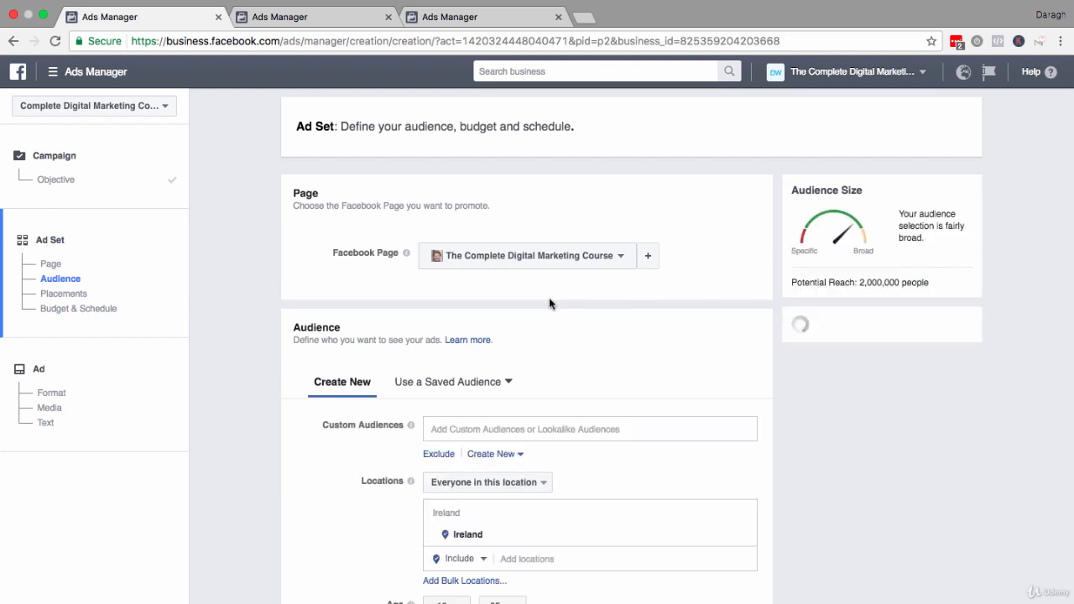
scroll(549, 304, down, 2)
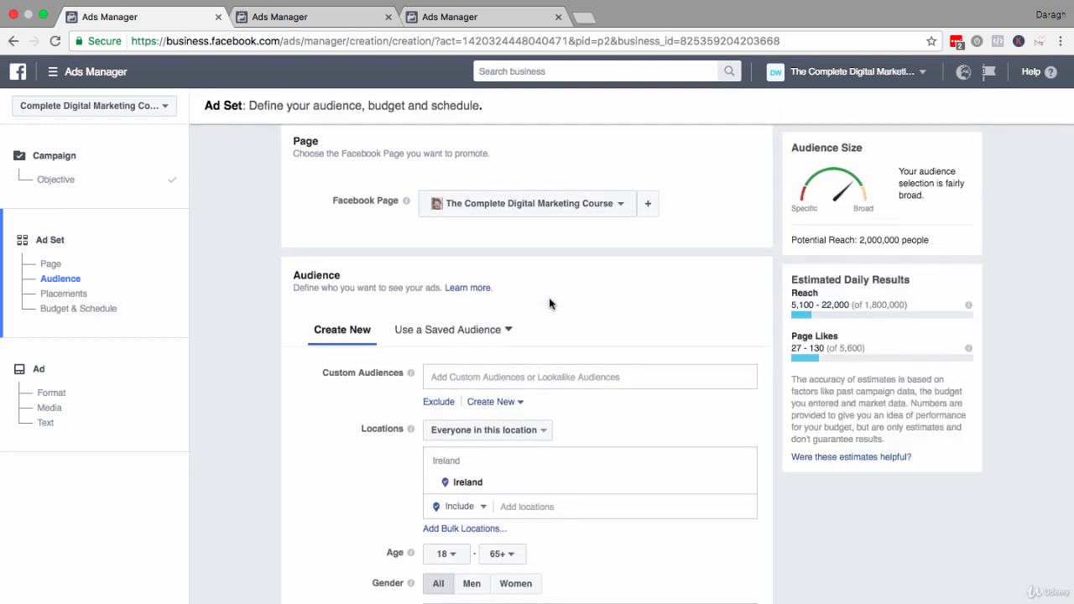
click(507, 376)
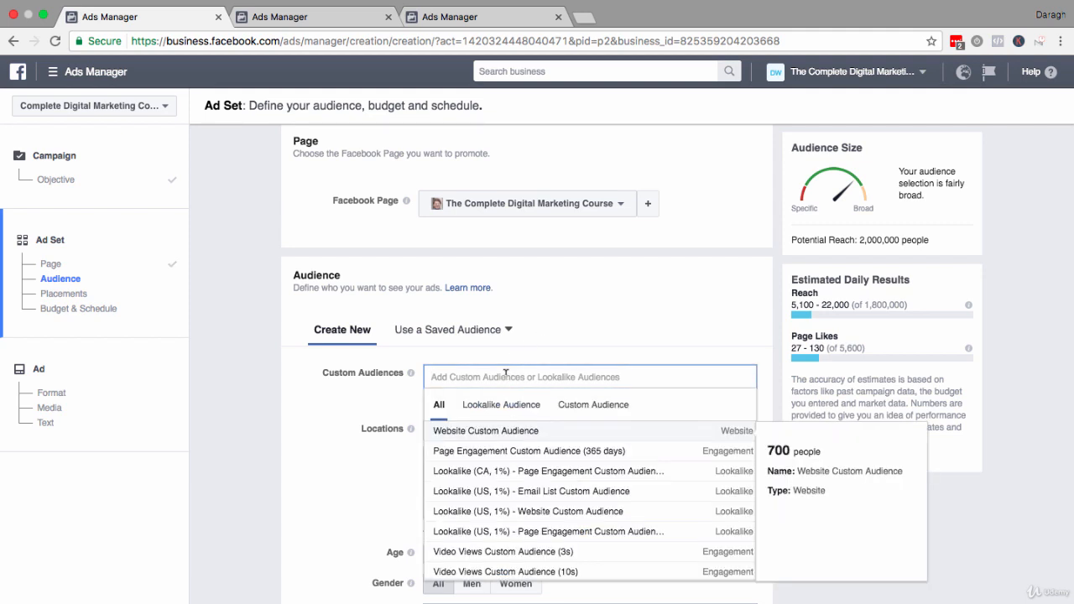
click(509, 429)
click(343, 413)
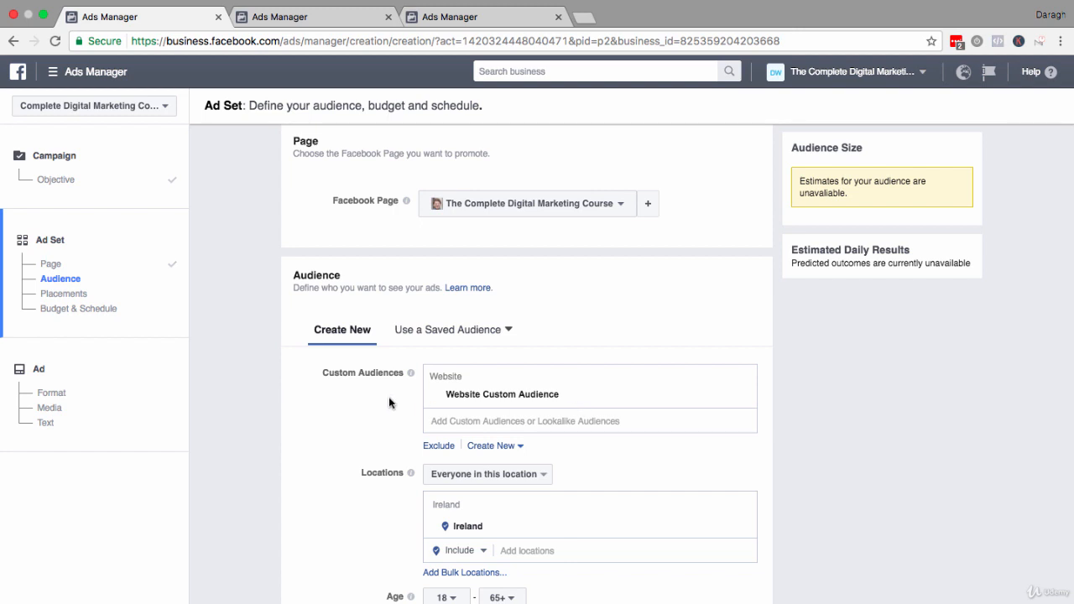
Remove Ireland from the audience's locations and delete the Education, Fitness and wellness, and Entrepreneurship interests from its detailed targeting.
scroll(389, 397, down, 2)
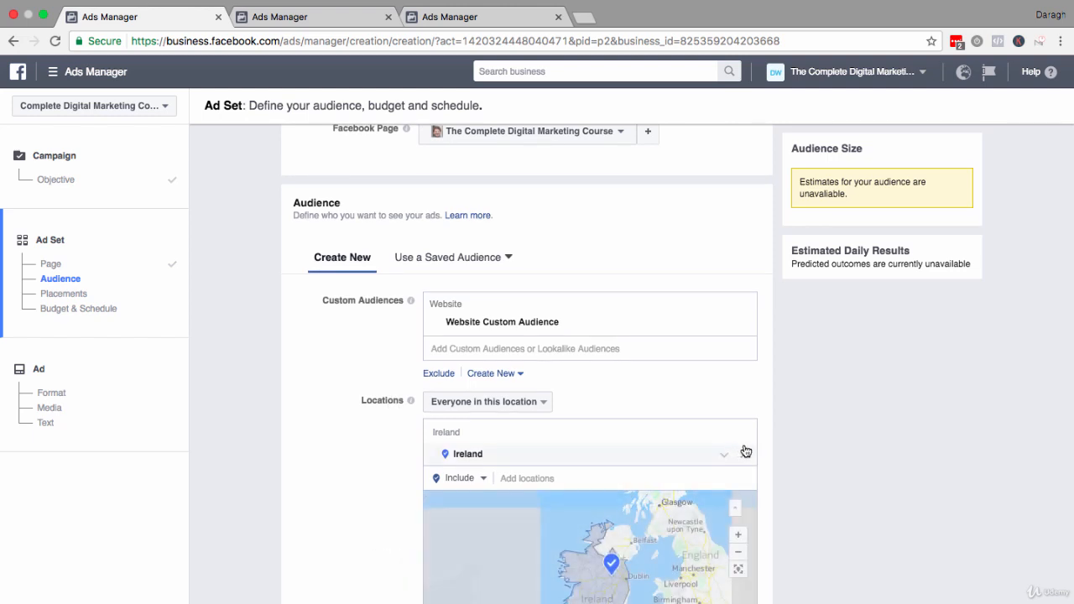
click(744, 457)
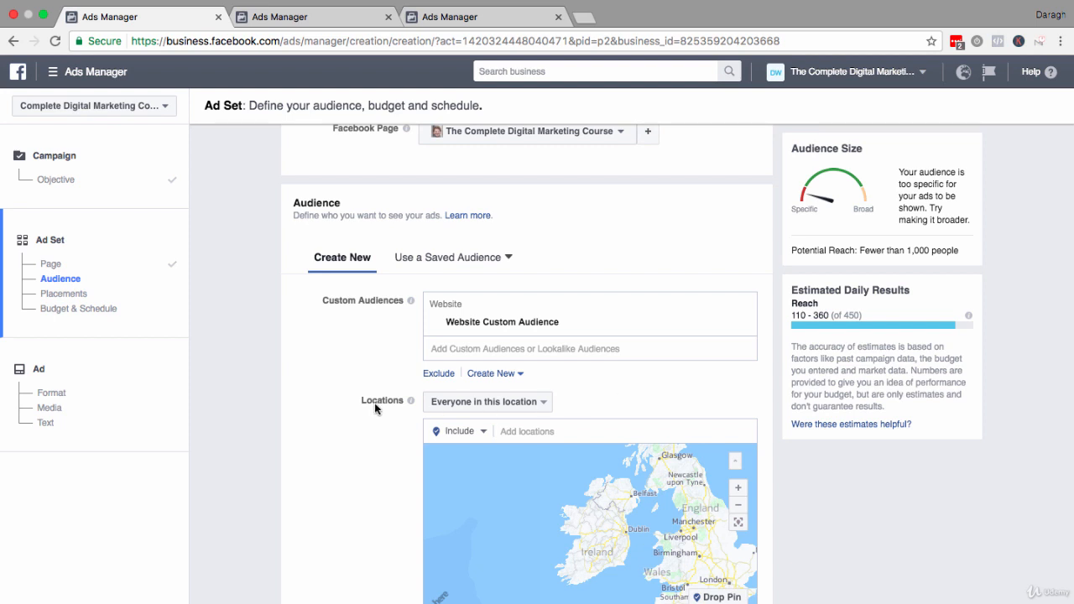
scroll(362, 430, down, 5)
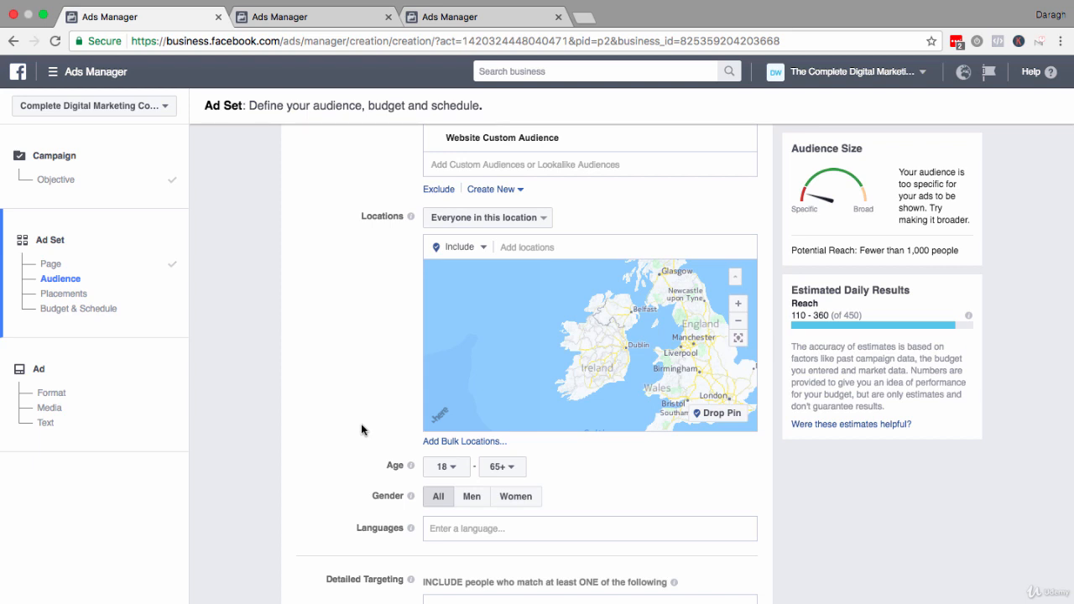
scroll(362, 430, down, 2)
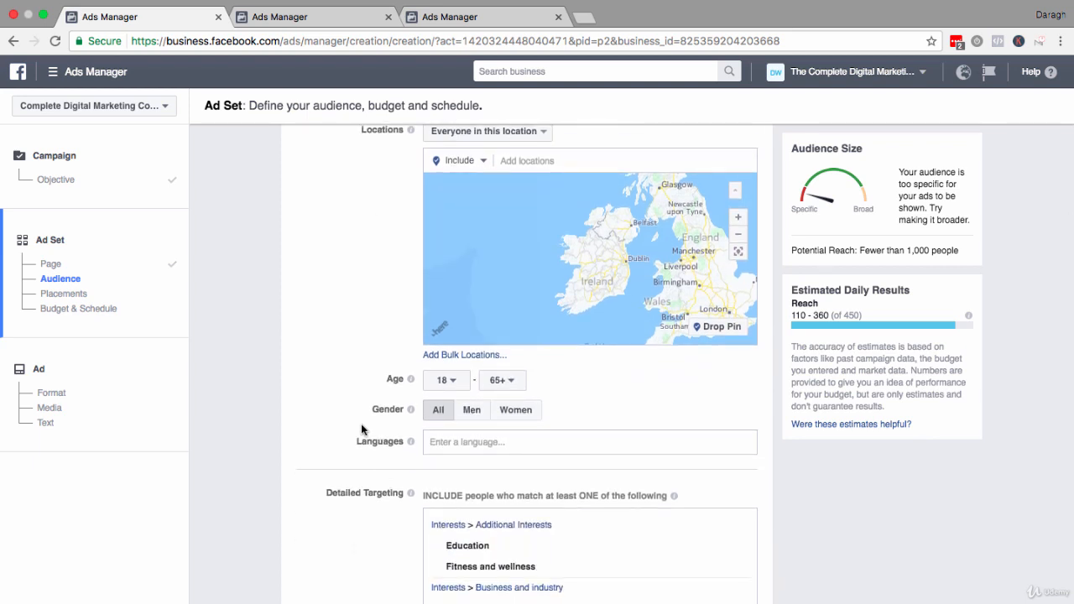
scroll(361, 430, down, 2)
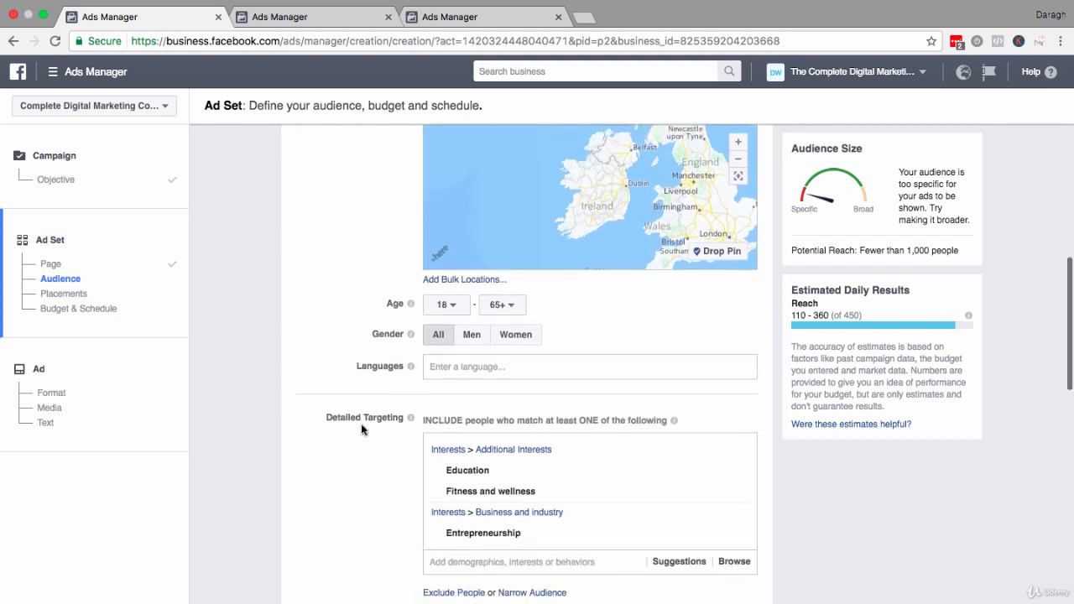
mouse_move(739, 470)
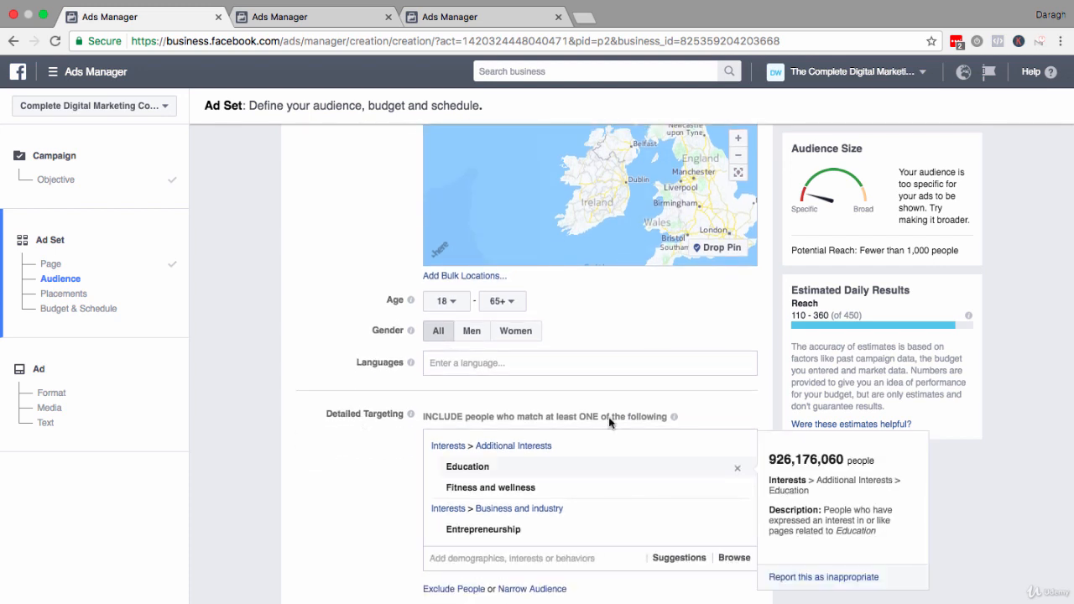
click(737, 469)
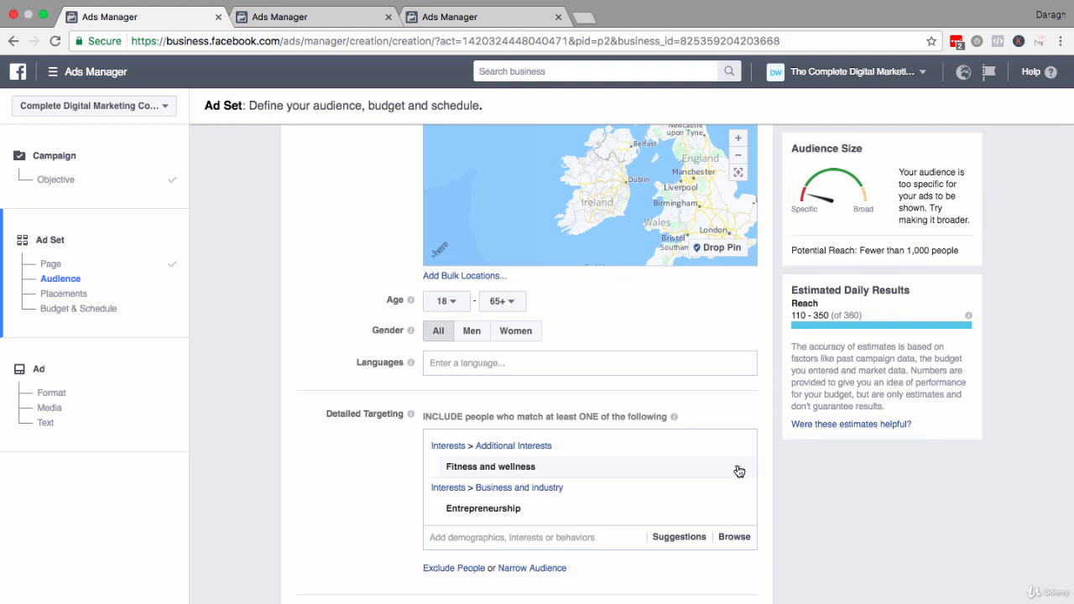
click(739, 470)
click(739, 471)
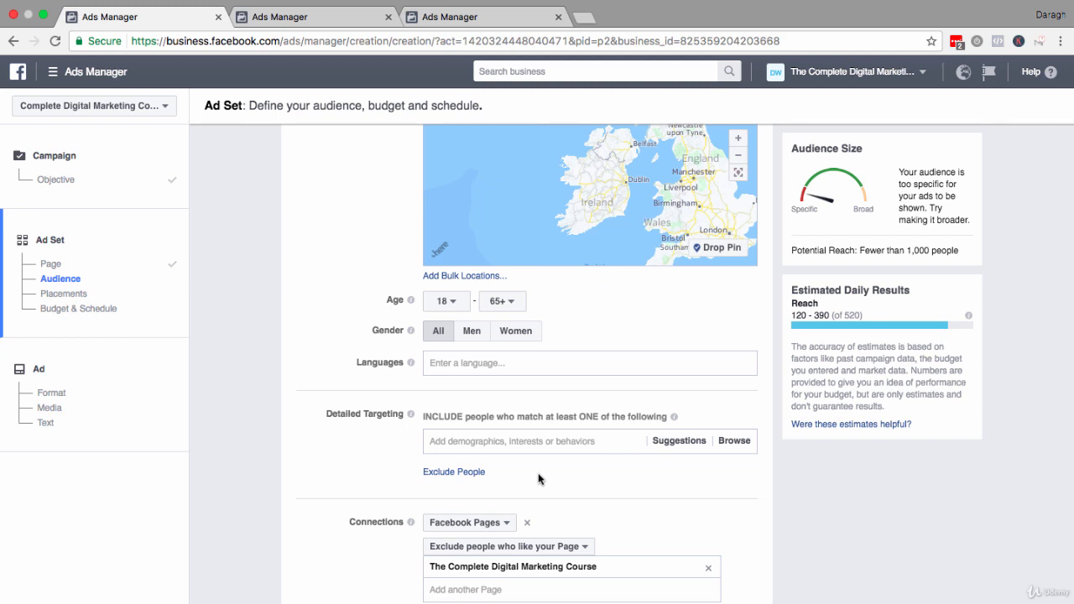
Switch the ad set's placements to Edit Placements and examine the placements offered under the Facebook platform.
scroll(538, 479, down, 2)
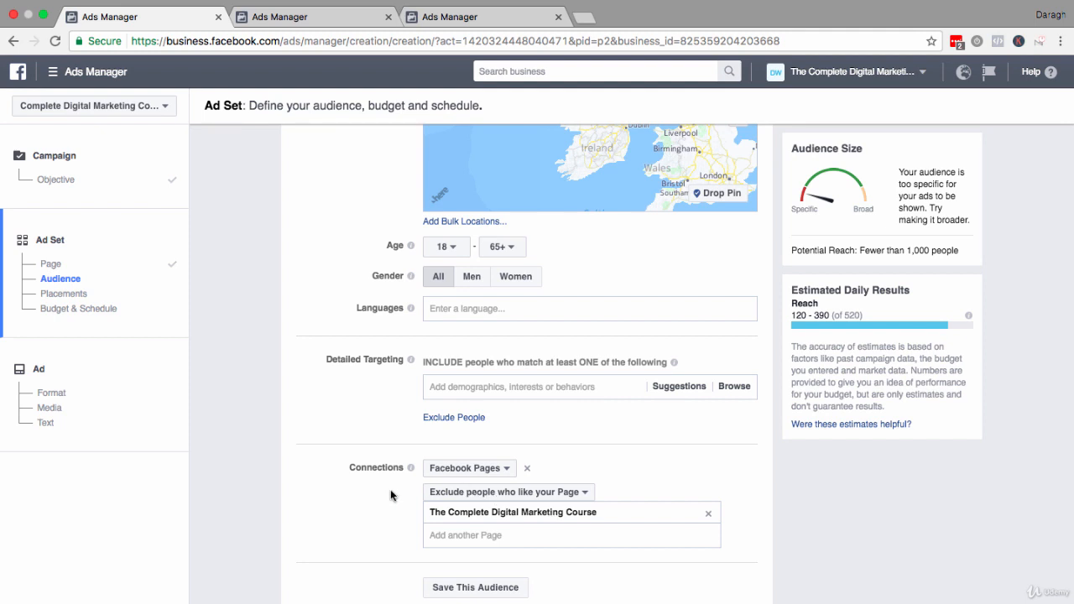
scroll(390, 491, down, 5)
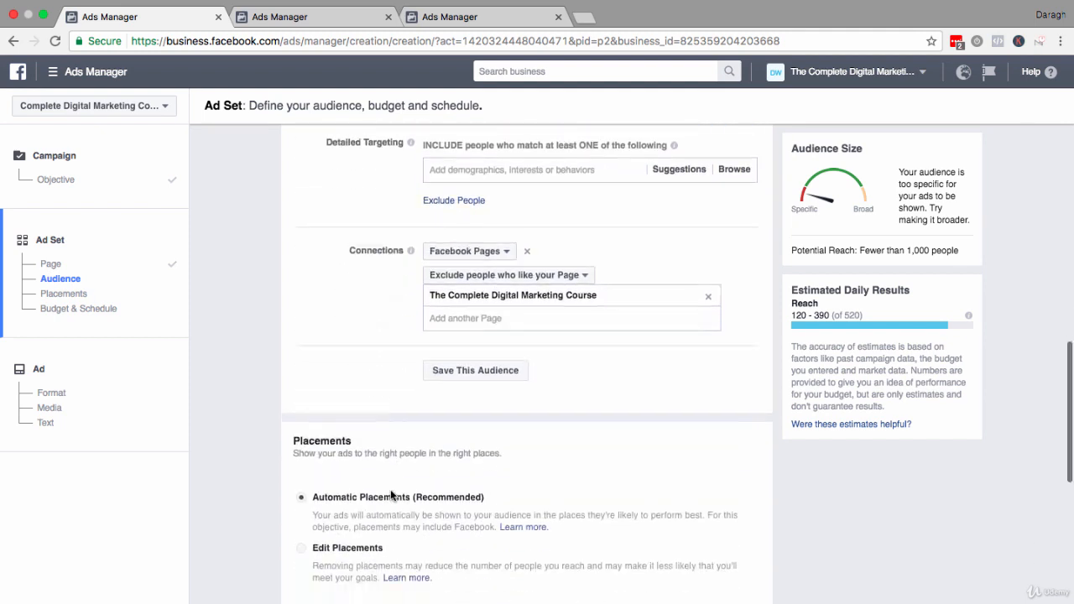
scroll(390, 490, down, 4)
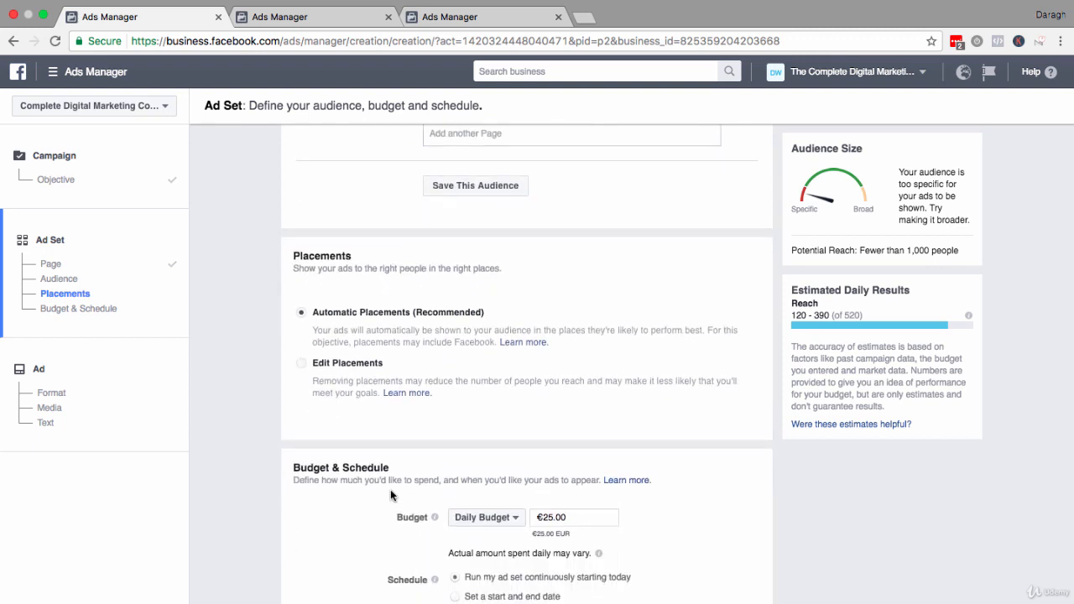
click(302, 364)
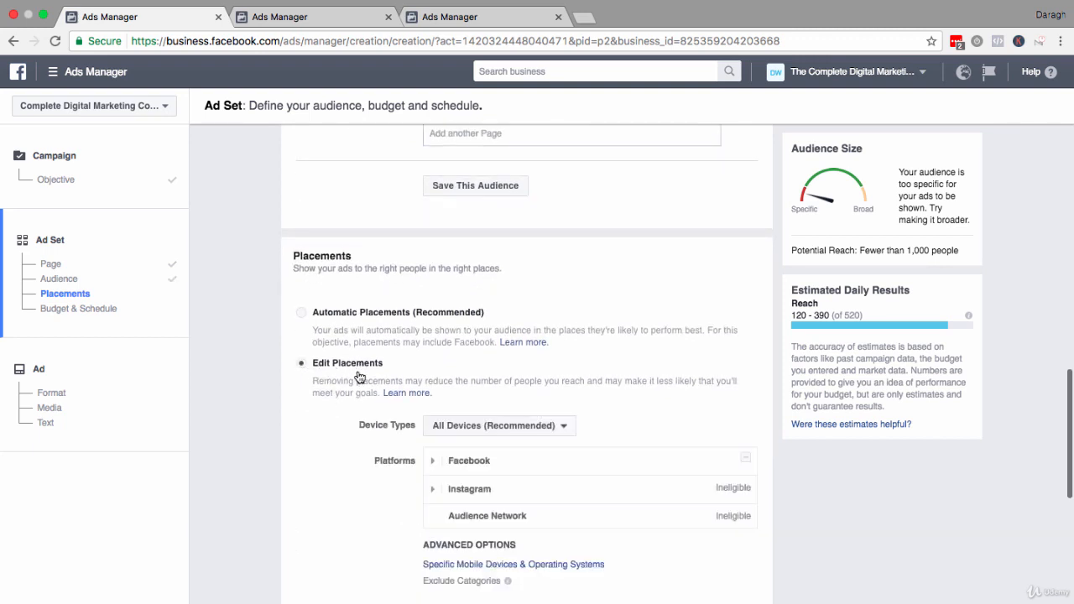
click(432, 461)
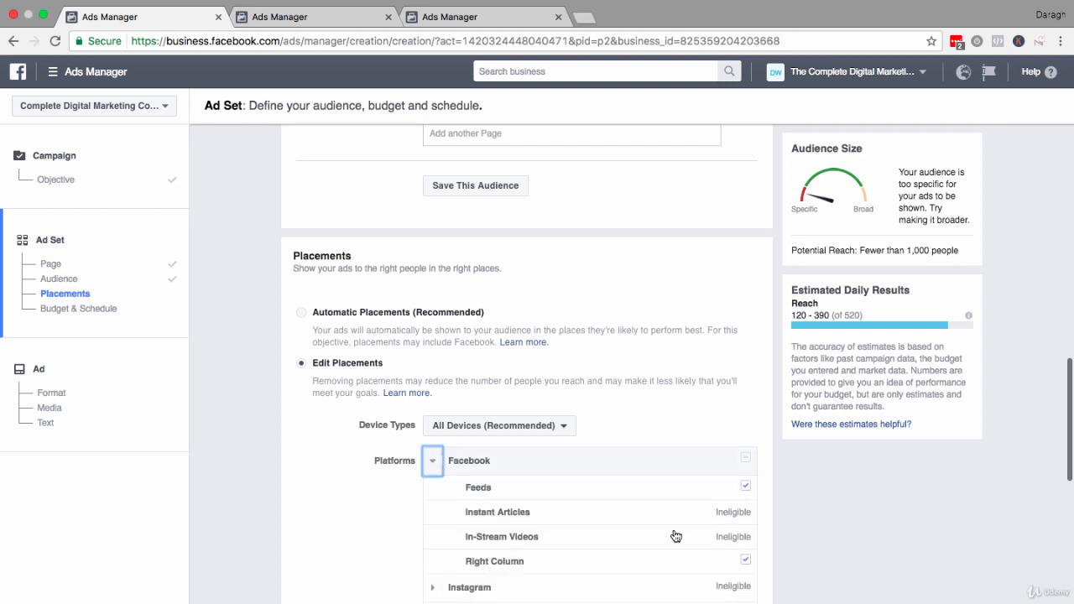
click(432, 462)
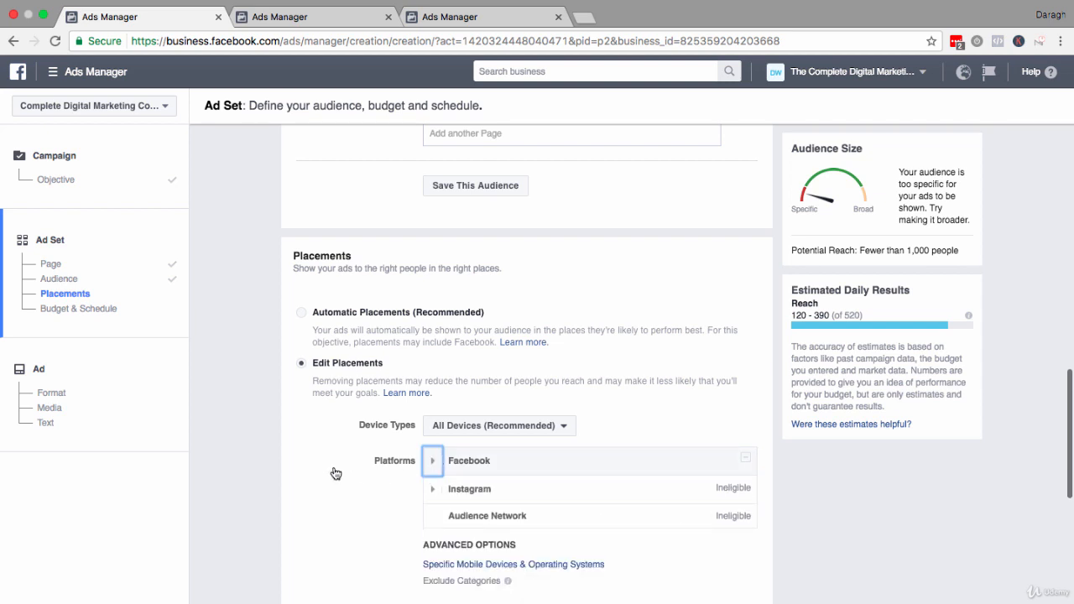
Set the ad set's daily budget to €5.00.
scroll(336, 474, down, 5)
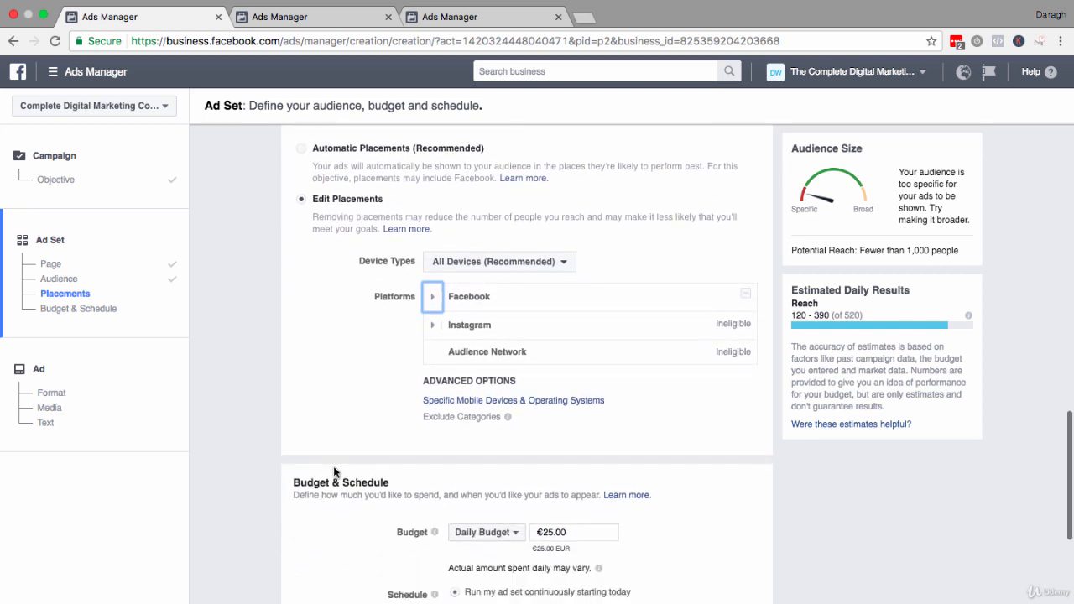
scroll(333, 472, down, 2)
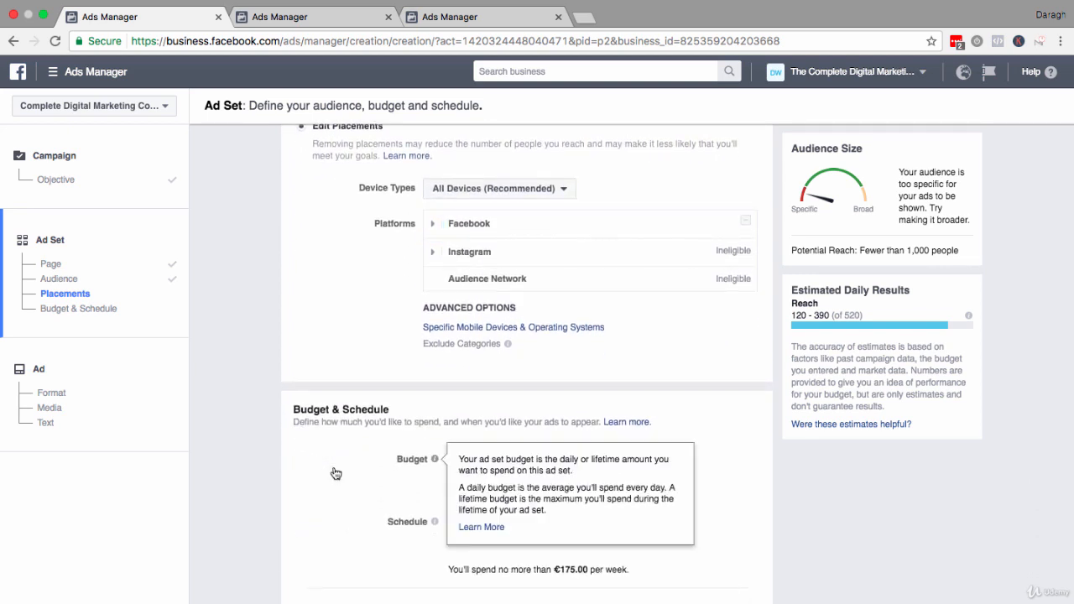
scroll(335, 476, down, 1)
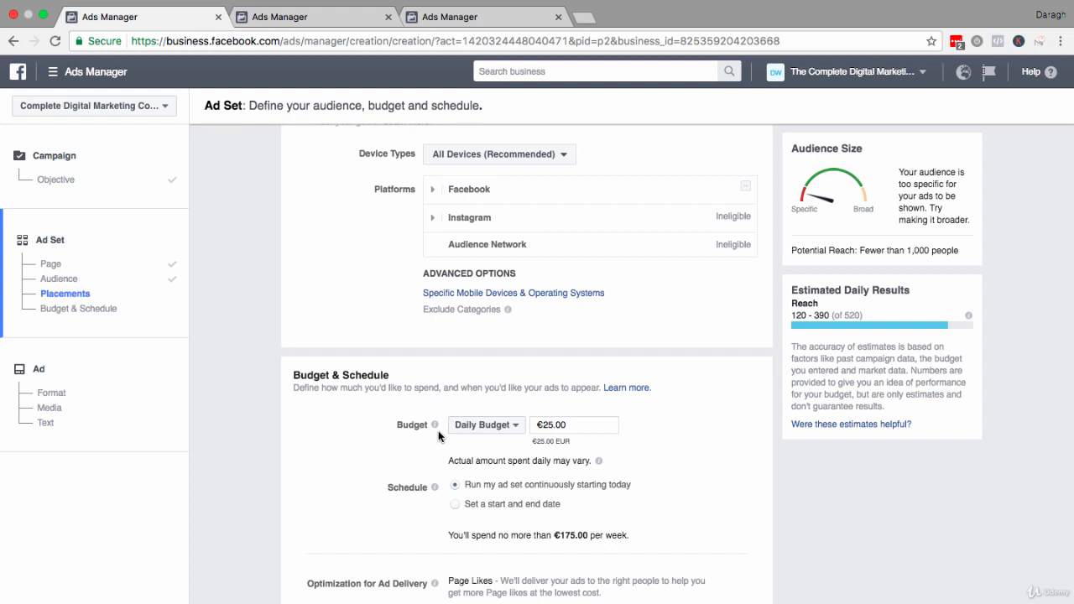
click(544, 426)
key(BackSpace)
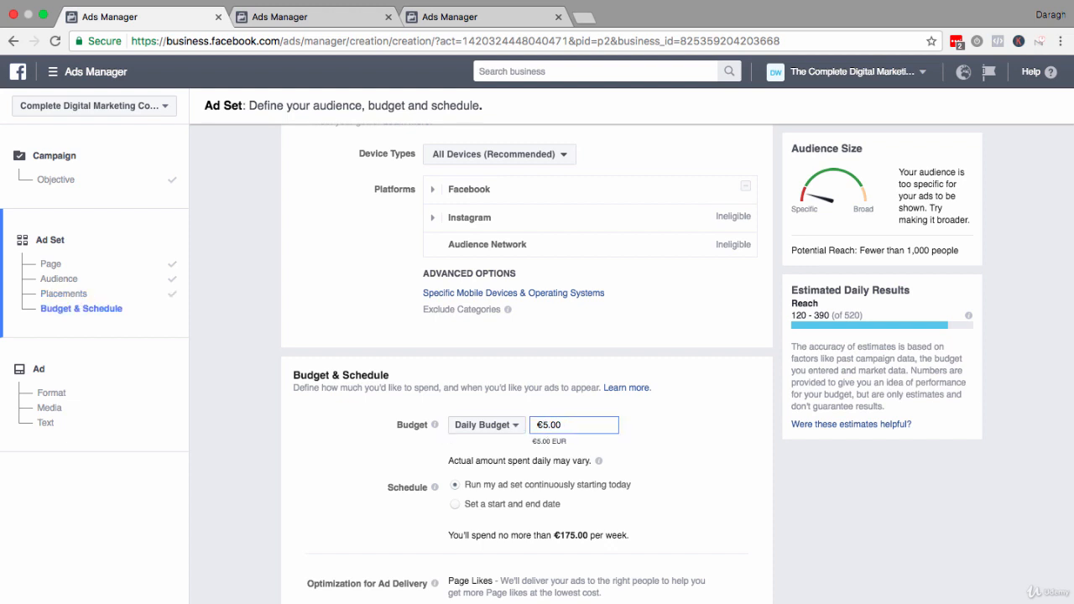
click(679, 443)
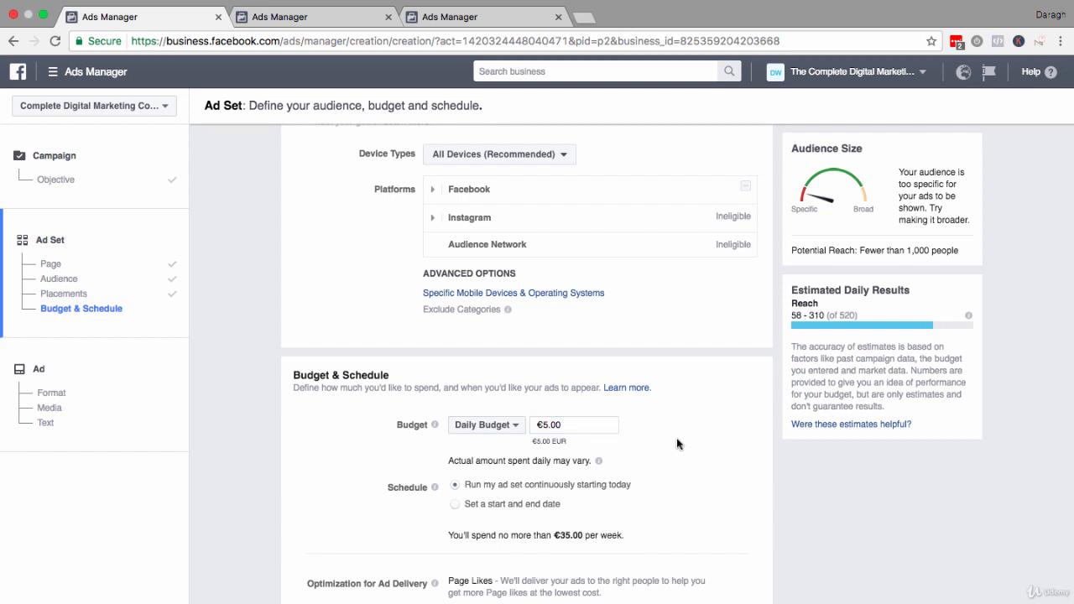
Schedule the ad set with a start date of Apr 23, 2017 and an end date of Apr 30, 2017.
scroll(679, 443, down, 2)
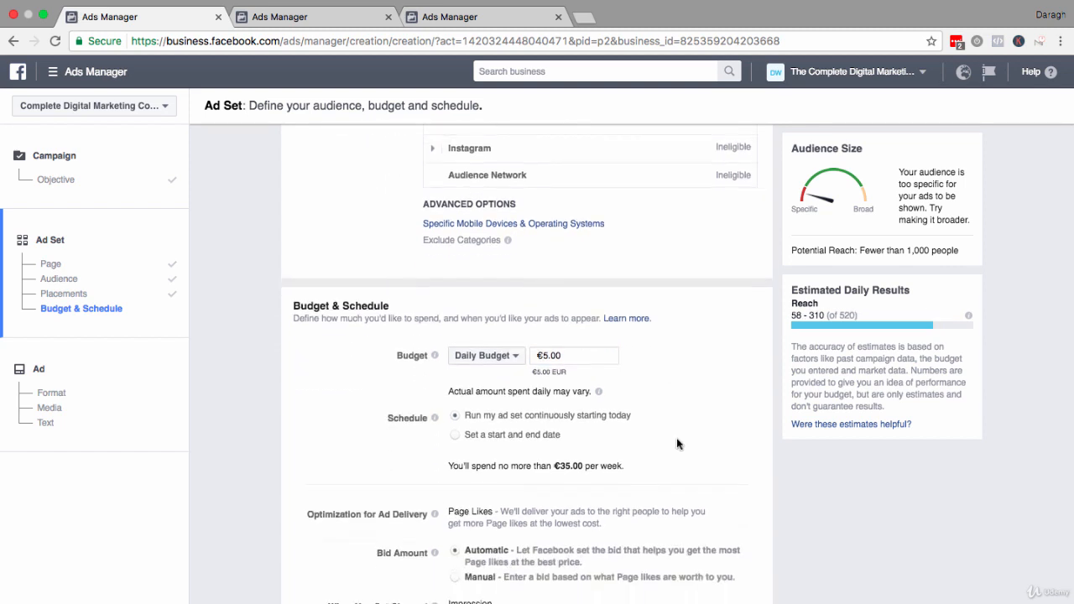
click(455, 436)
scroll(438, 453, down, 1)
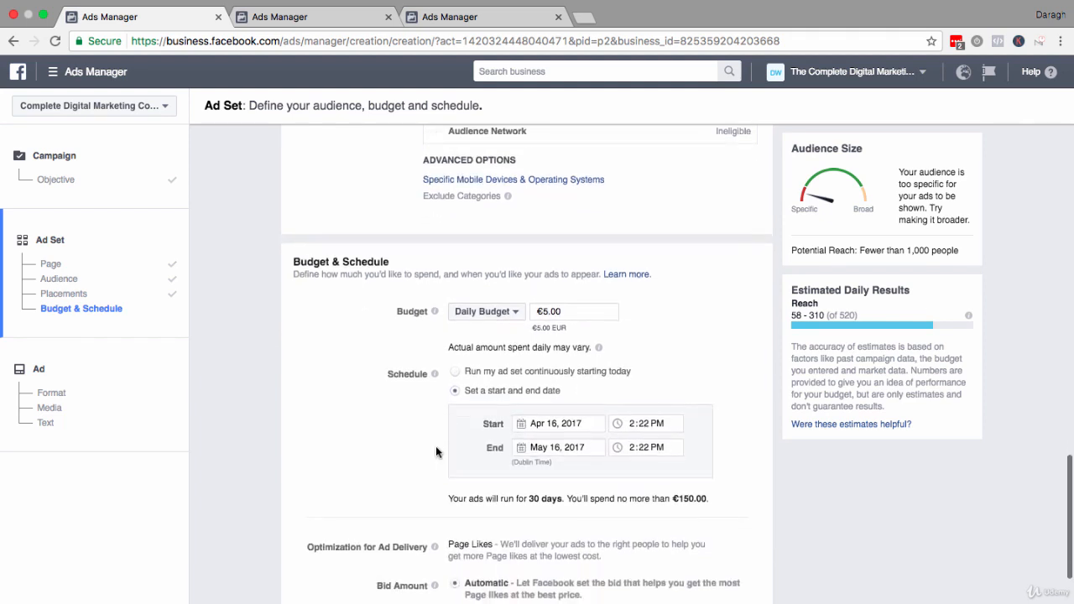
click(571, 425)
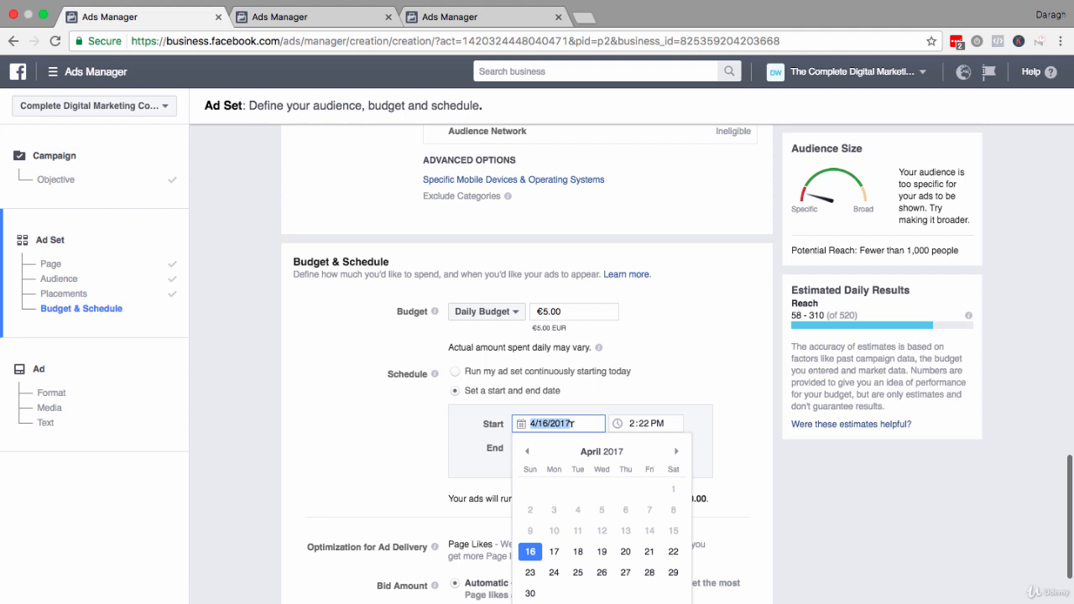
click(535, 574)
click(580, 447)
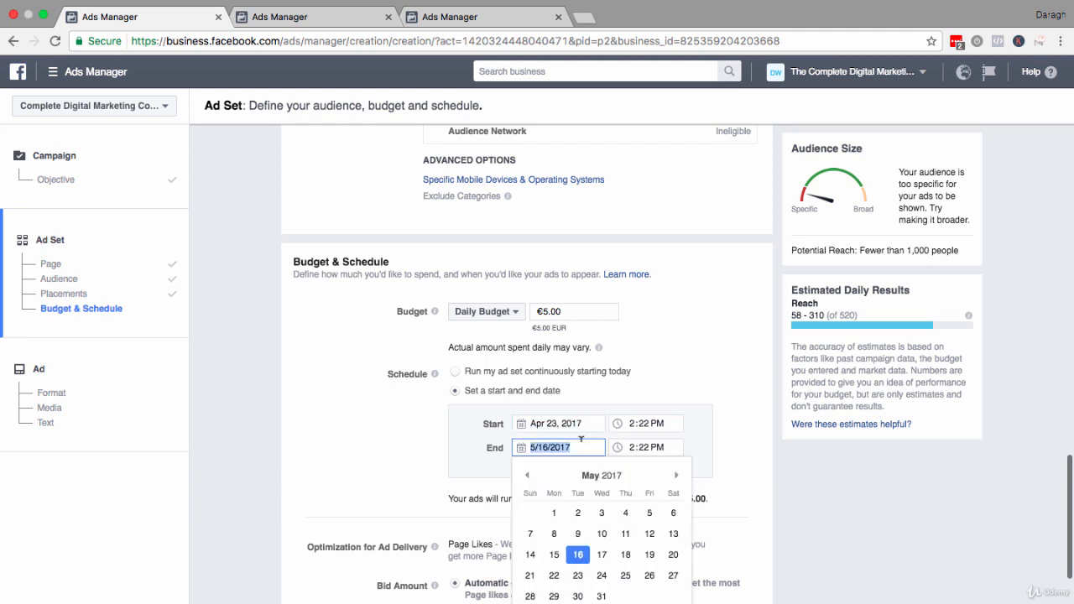
click(527, 475)
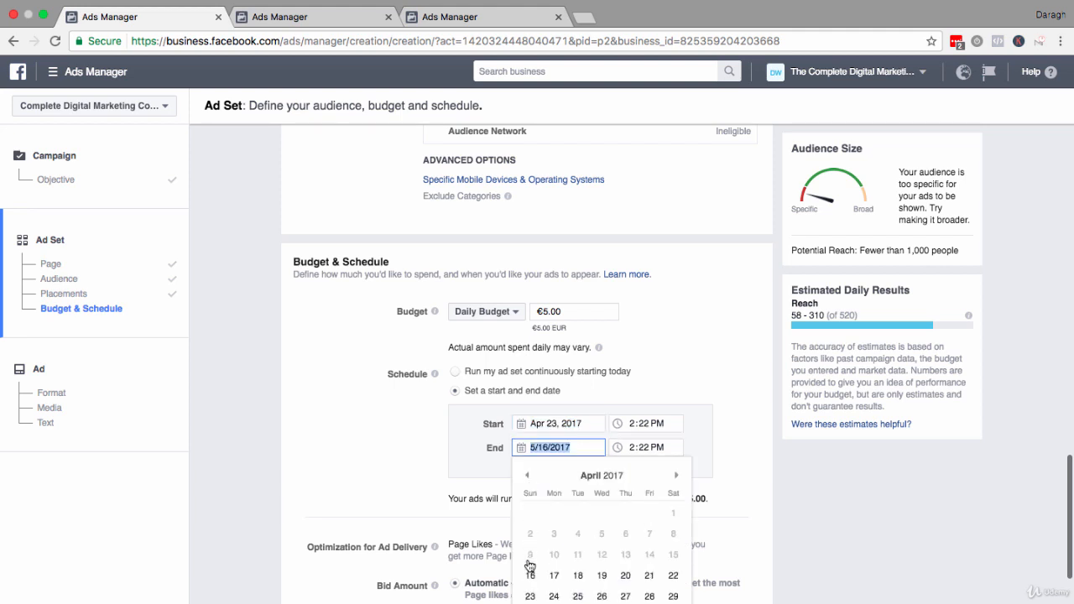
click(530, 603)
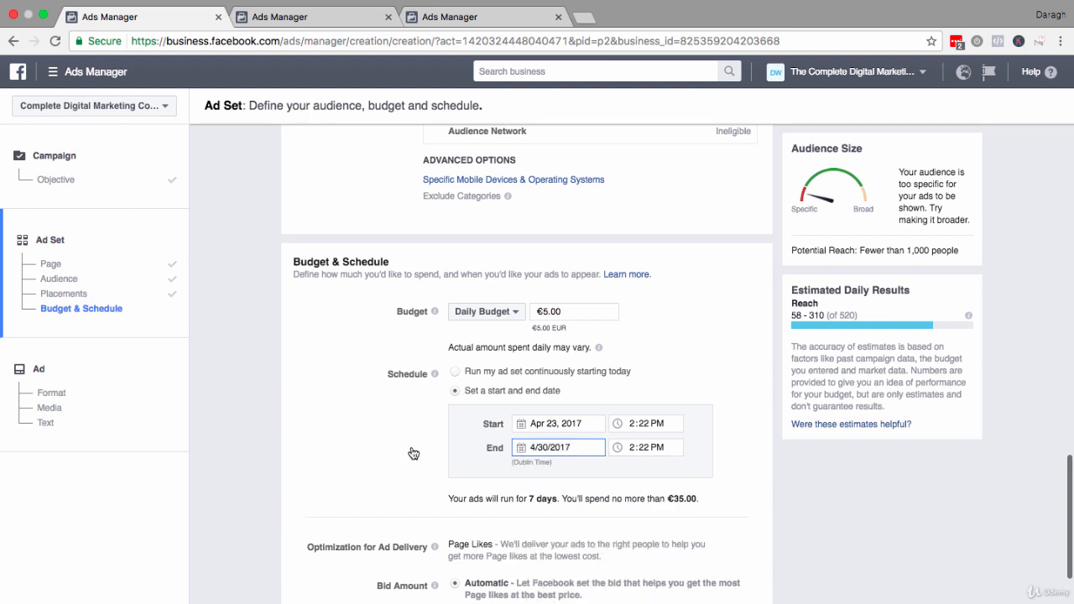
click(409, 452)
drag(450, 497, 703, 498)
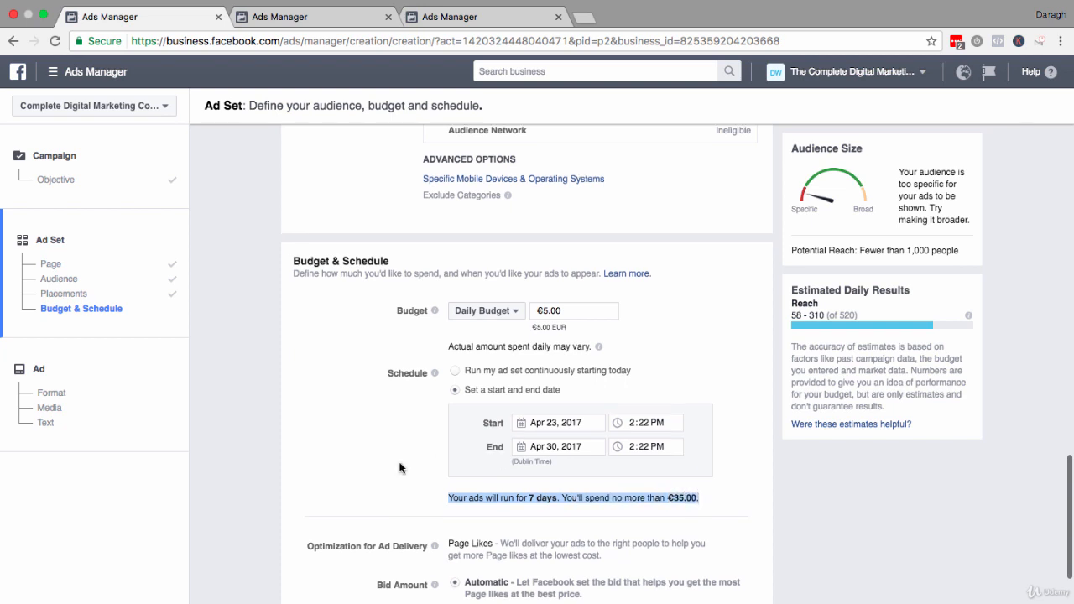
Name the ad set "Website Custom Audience (365 days)" and continue to the ad.
scroll(401, 466, down, 5)
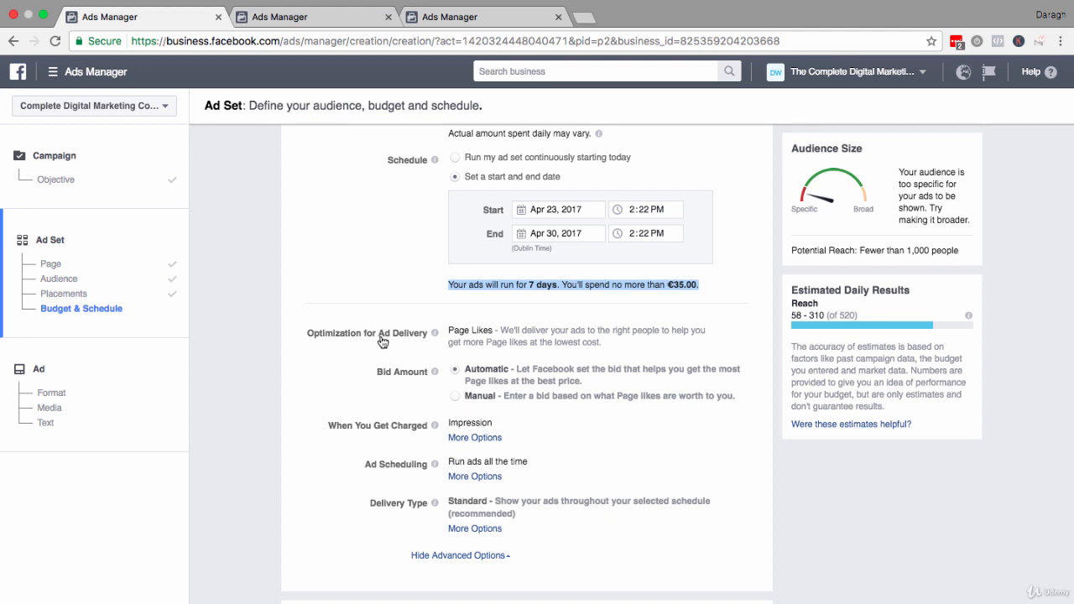
scroll(383, 378, down, 1)
scroll(383, 377, down, 2)
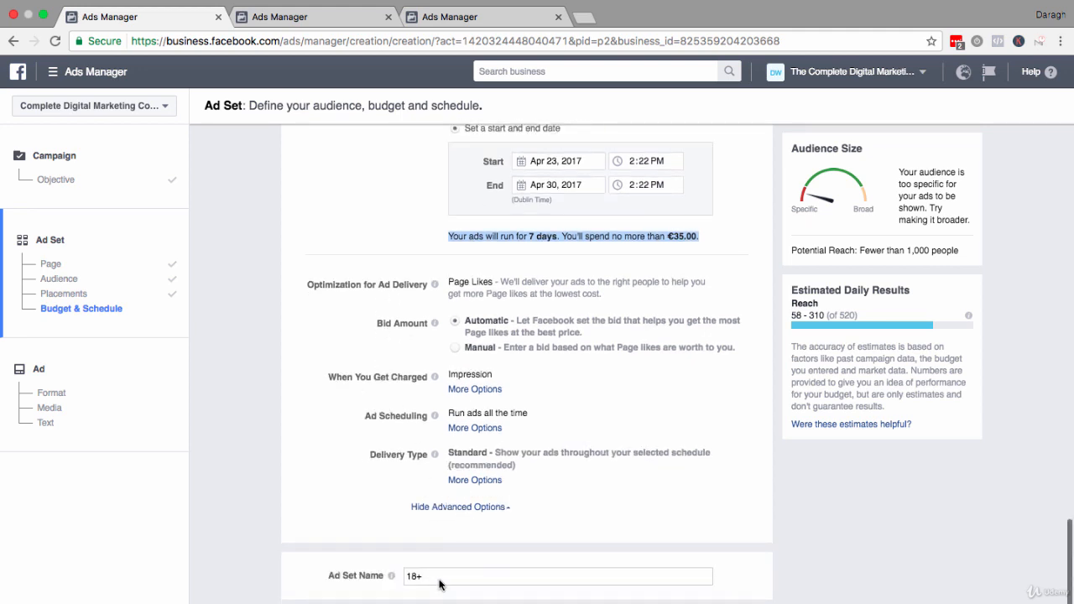
drag(436, 578, 407, 576)
text(Web)
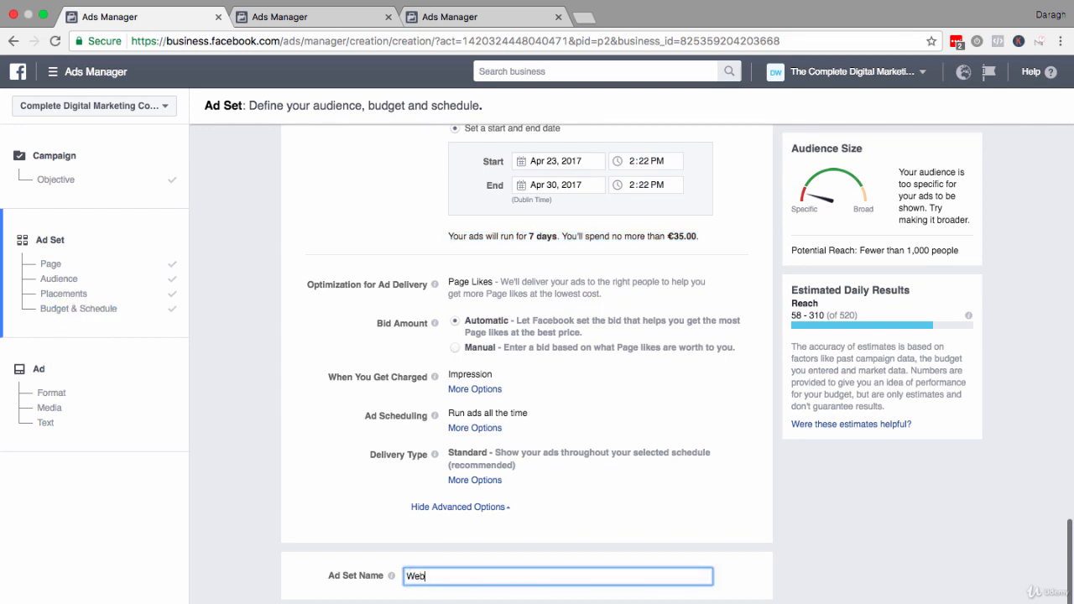
text(site Custom audience)
key(BackSpace)
key(BackSpace)
key(BackSpace)
key(BackSpace)
key(BackSpace)
key(BackSpace)
key(BackSpace)
key(BackSpace)
text(Audience (365)
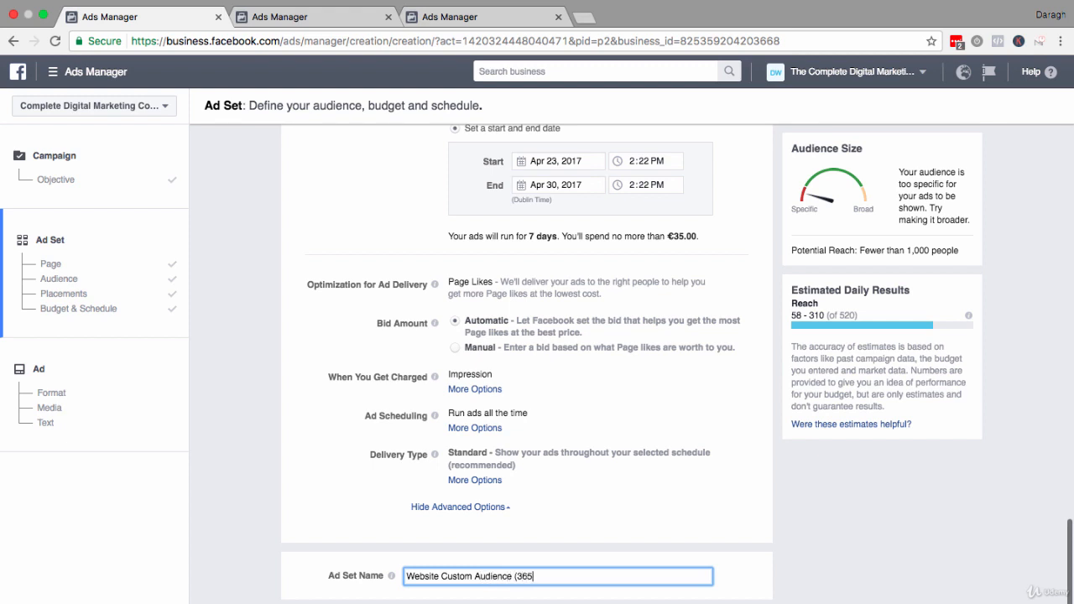
text( days))
key(Return)
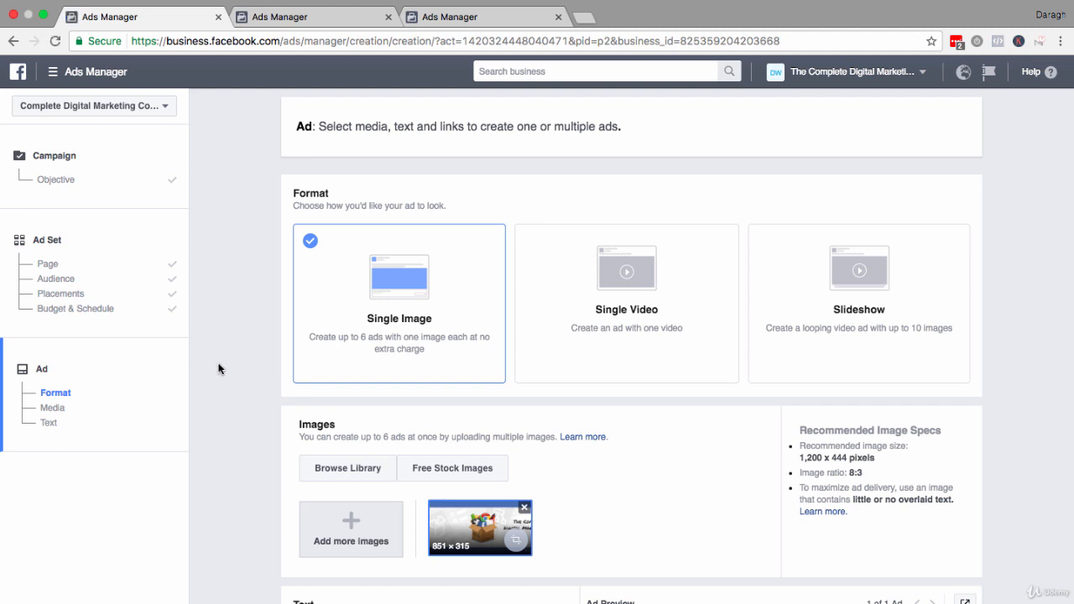
Replace the single-image ad's text with "LIKE this page .....".
scroll(218, 369, down, 2)
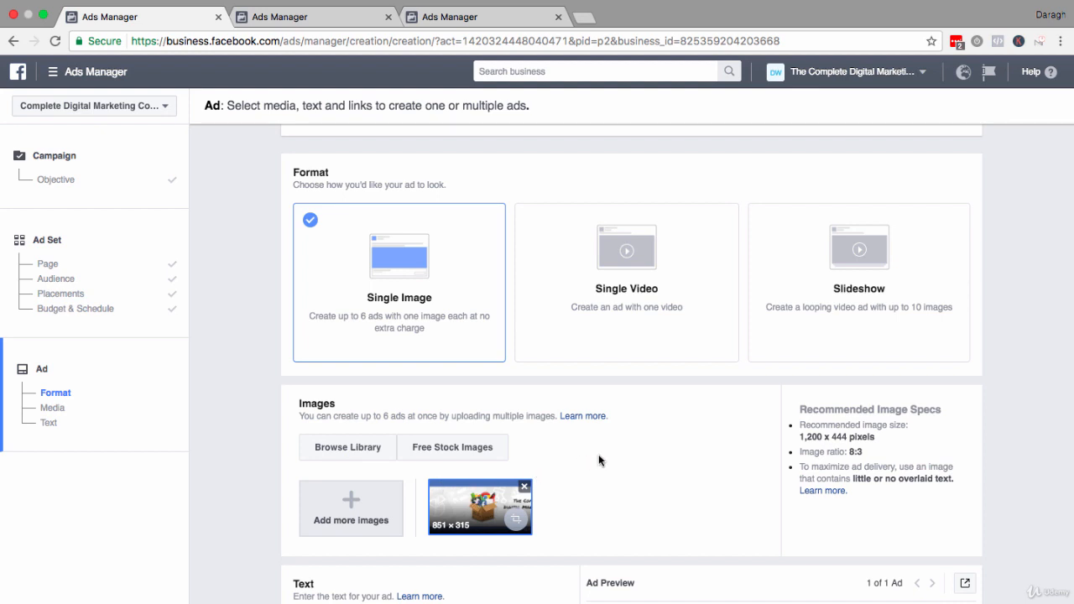
scroll(599, 454, down, 2)
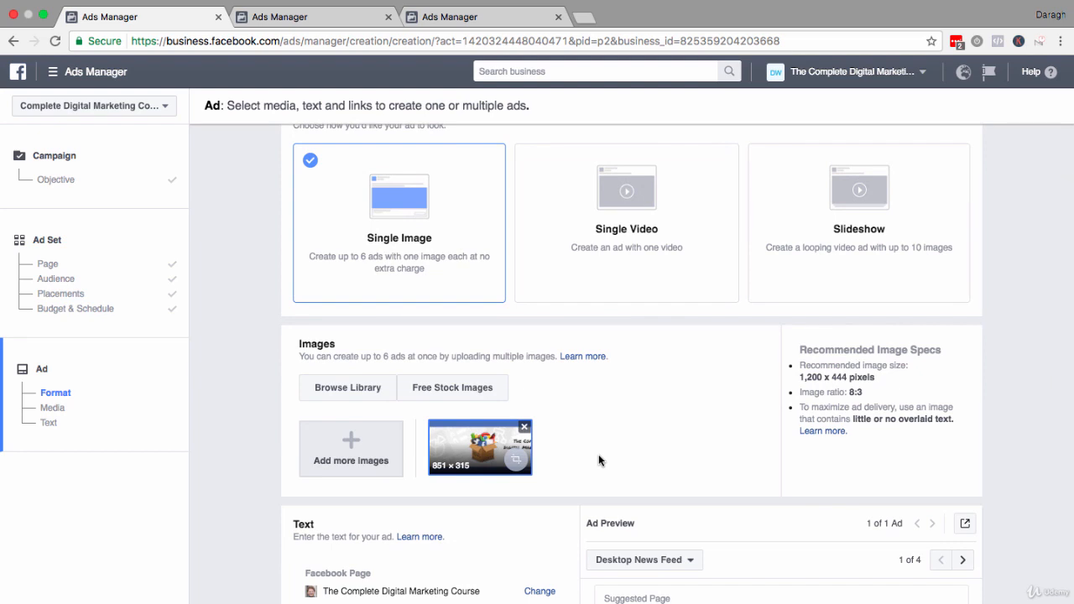
scroll(599, 456, down, 5)
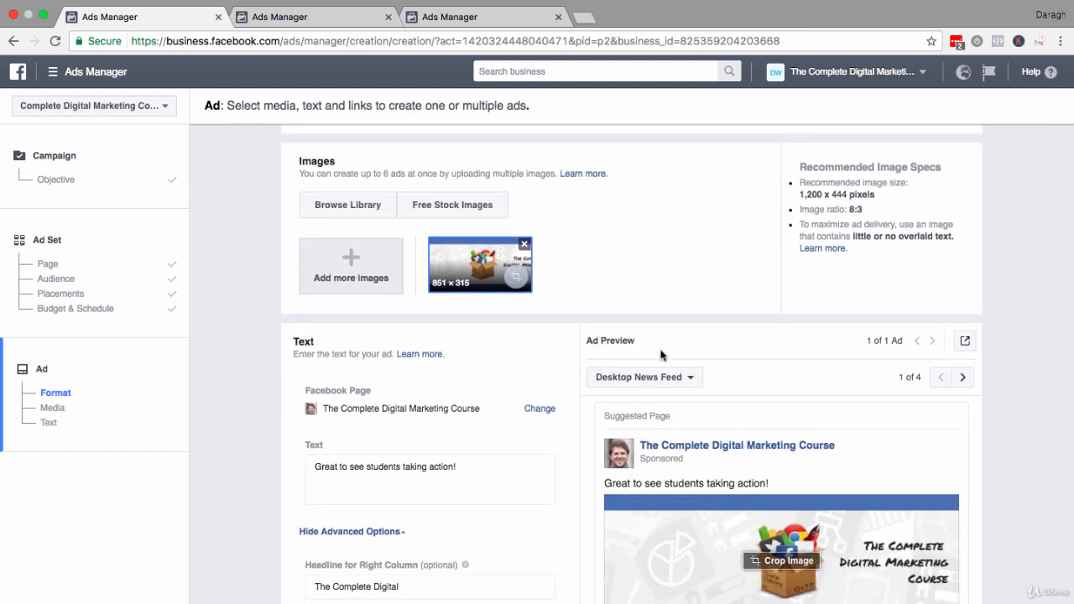
scroll(670, 382, down, 2)
scroll(670, 383, down, 1)
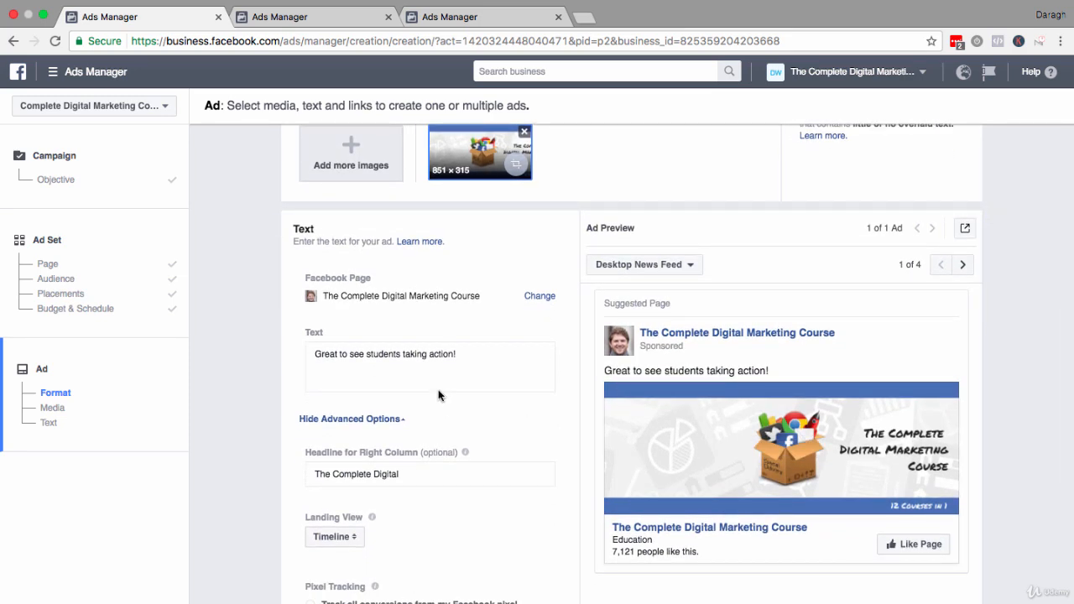
click(436, 352)
drag(460, 352, 314, 351)
text(LIK)
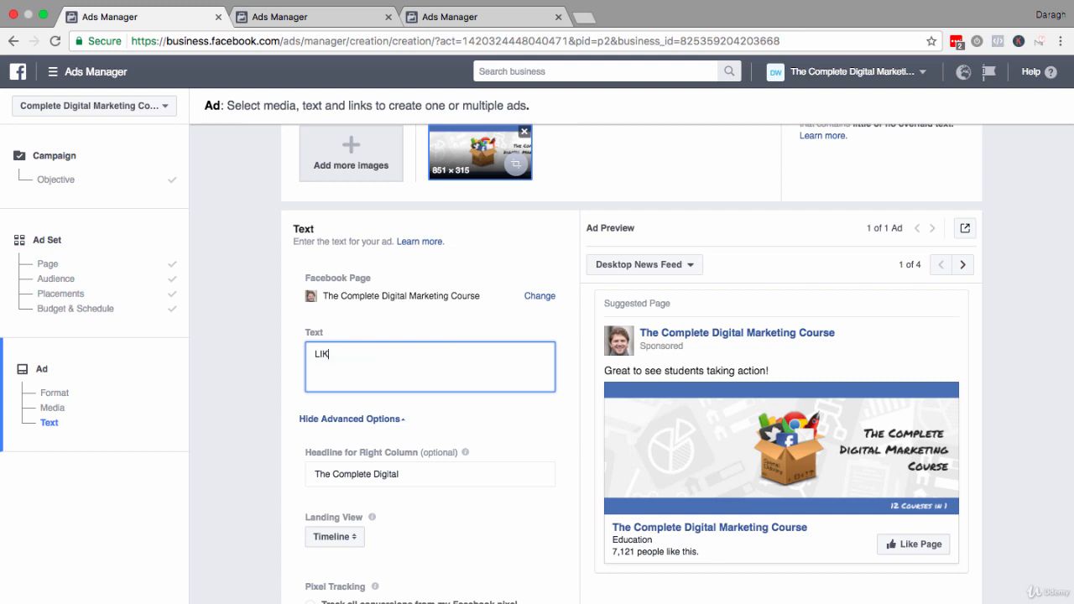
text(E this pa)
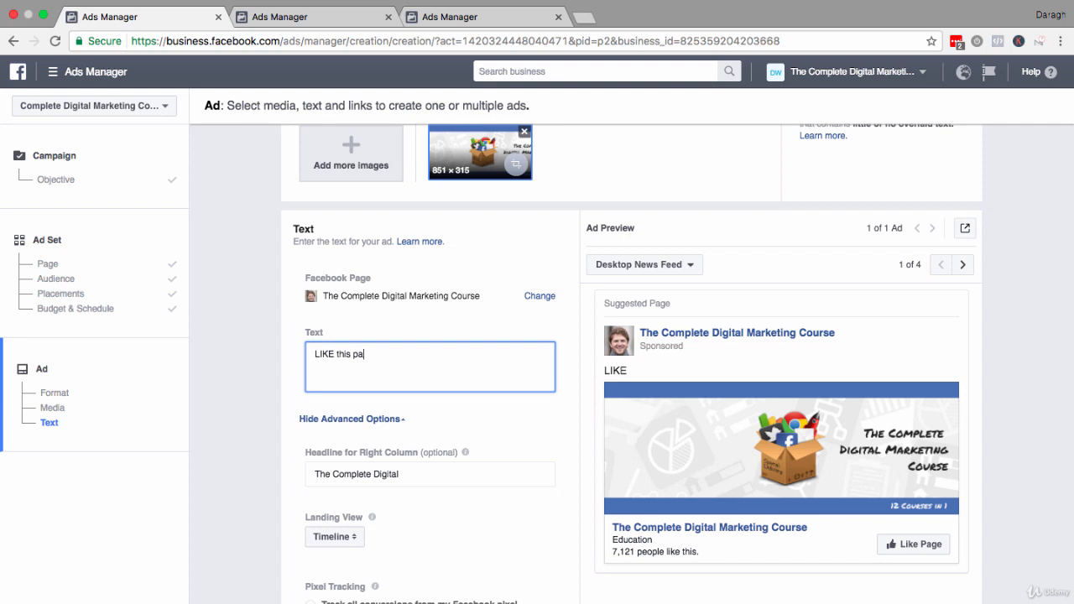
text(ge .....)
Clear the ad's optional headline for the right column.
drag(406, 475, 299, 474)
key(BackSpace)
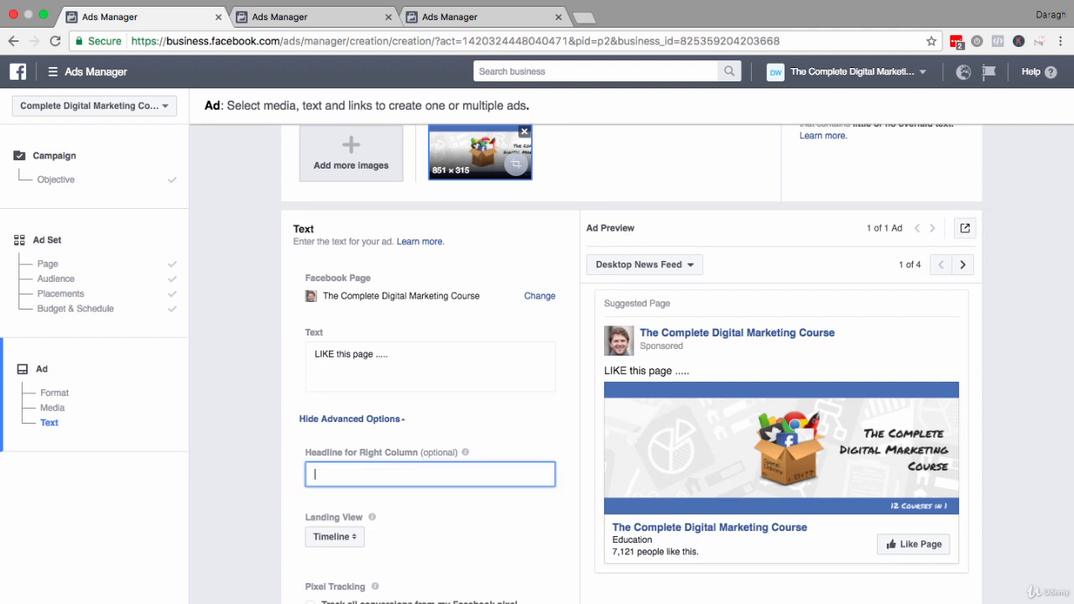
click(503, 529)
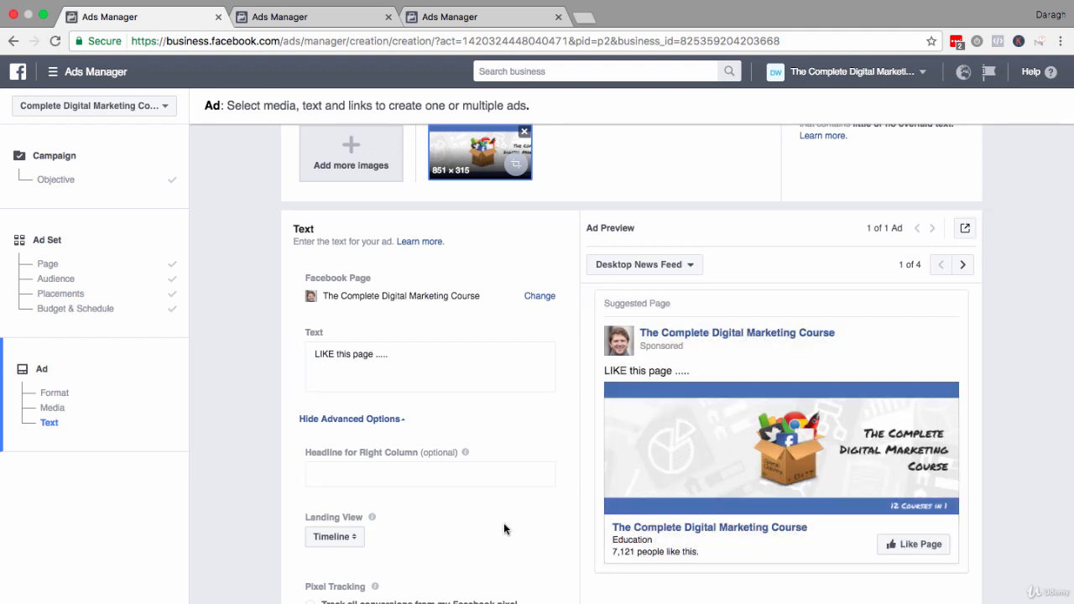
Examine the ad's preview and tracking options, and switch to the browser tab holding the account's campaign list.
scroll(503, 529, down, 2)
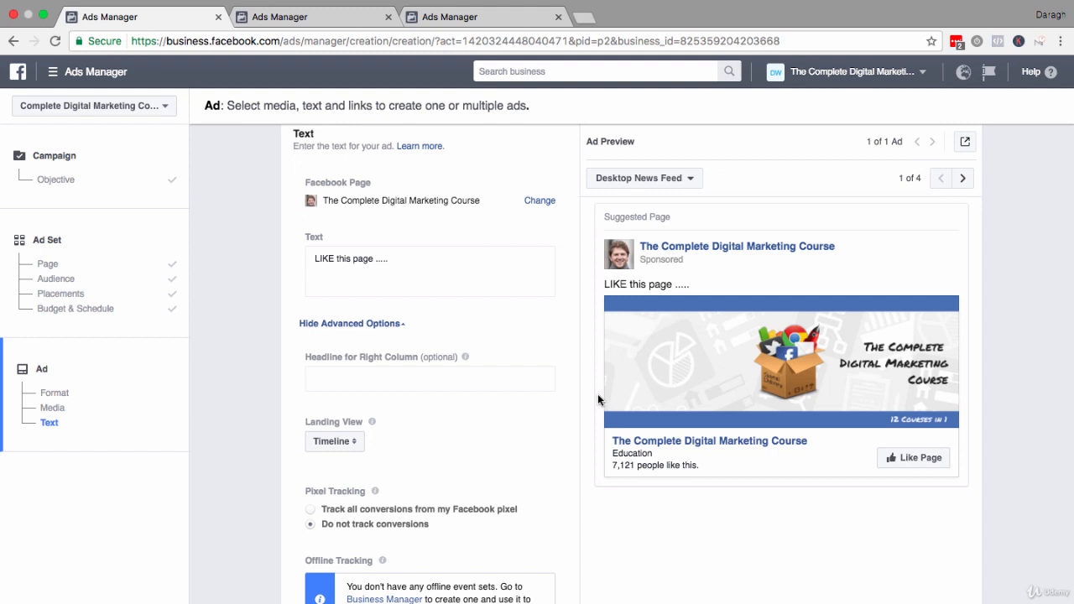
scroll(597, 399, down, 3)
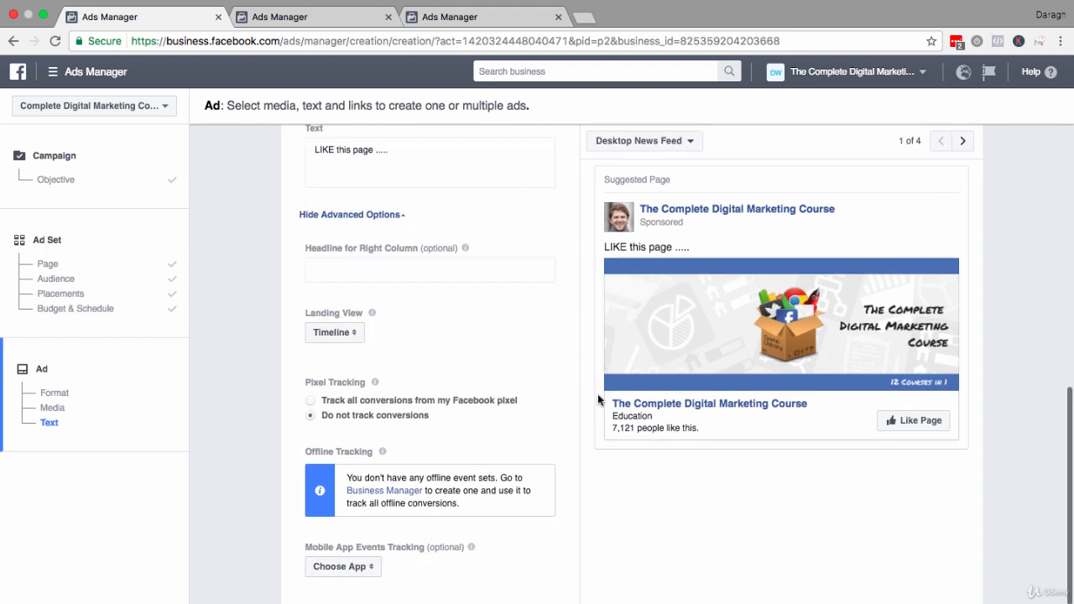
scroll(599, 399, down, 2)
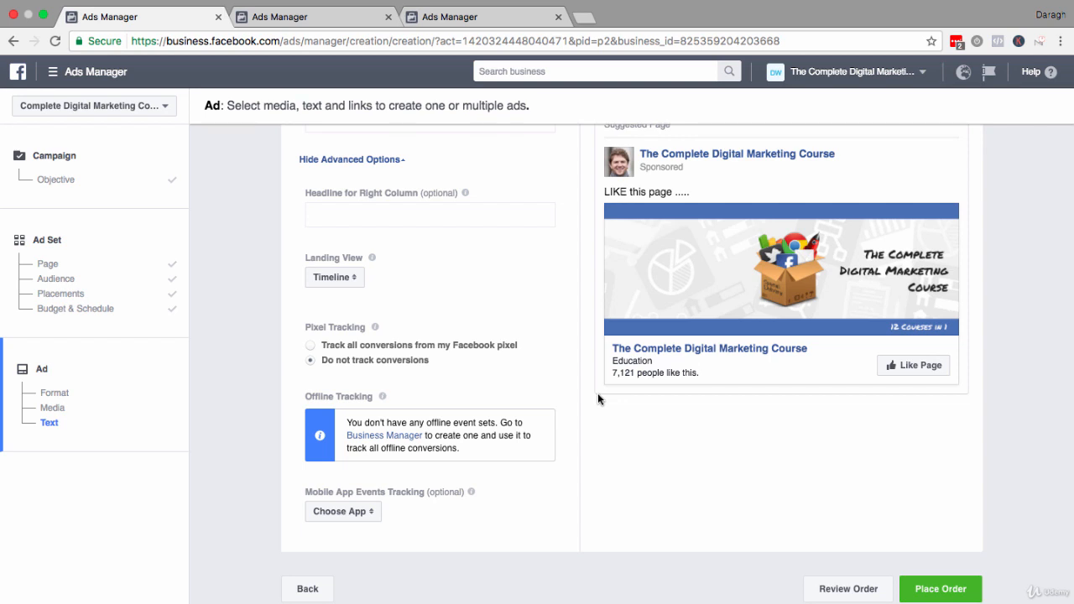
click(491, 19)
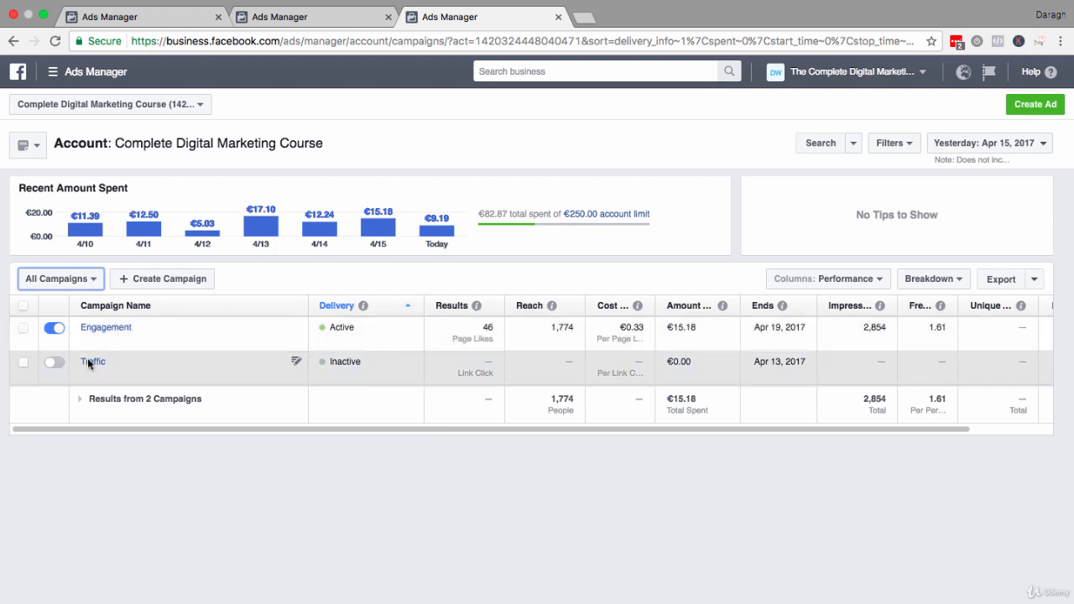
Show all ad sets of the account and select the "Website Custom Audience (365 days)" ad set.
click(58, 281)
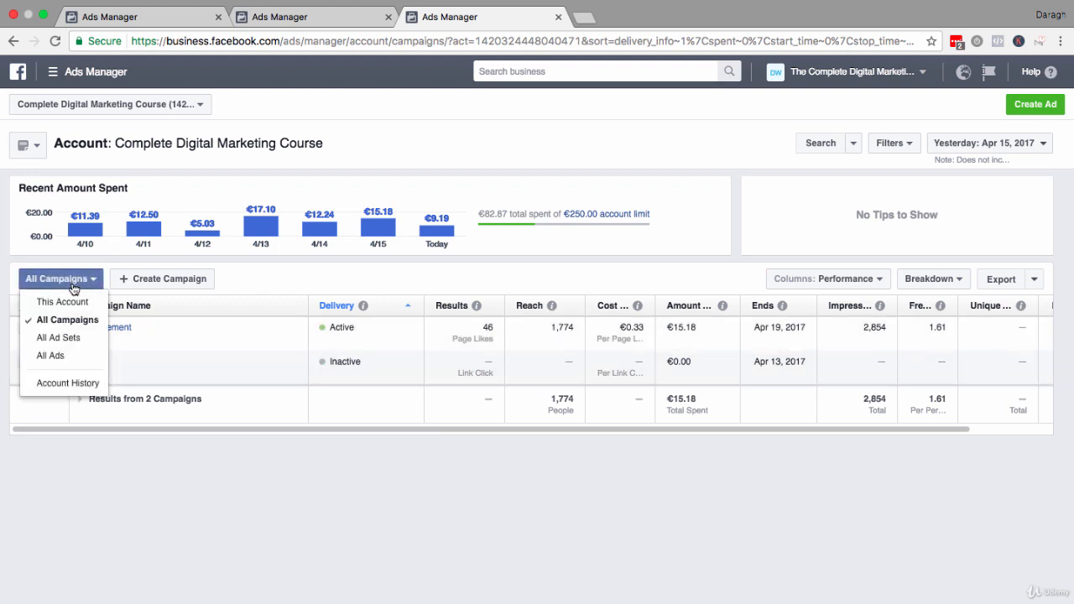
click(62, 338)
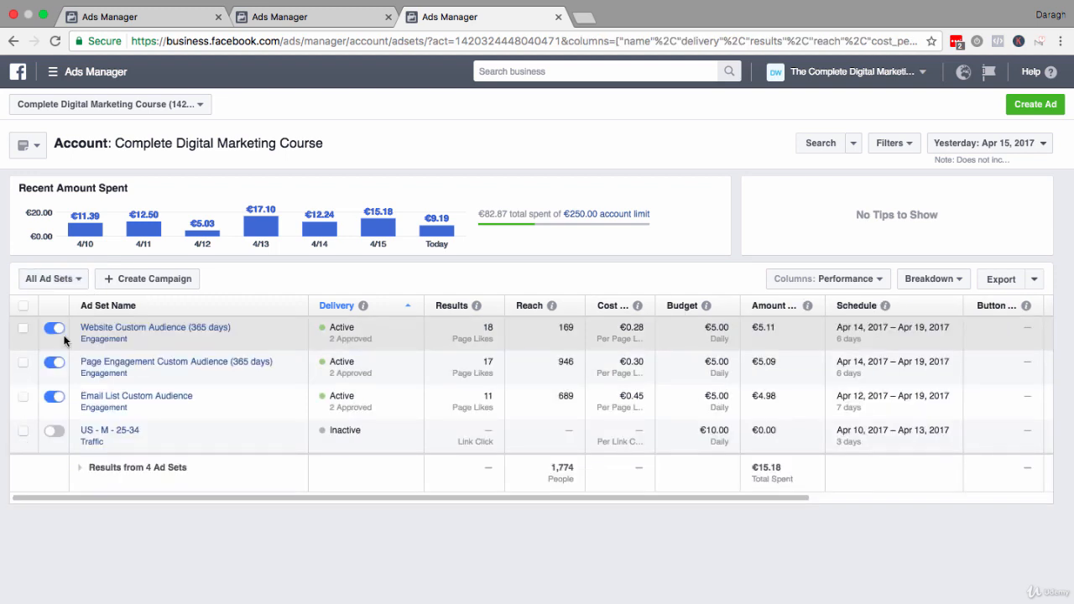
click(23, 328)
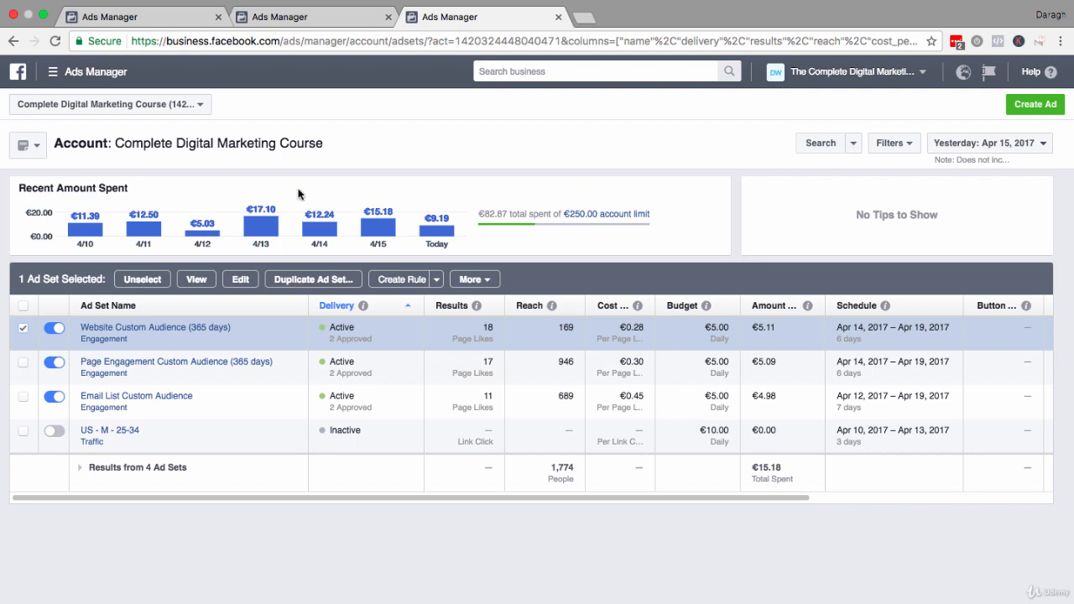
Examine the custom audiences available in the new campaign's audience settings, and return to the account's ad set list.
click(344, 22)
scroll(515, 267, up, 5)
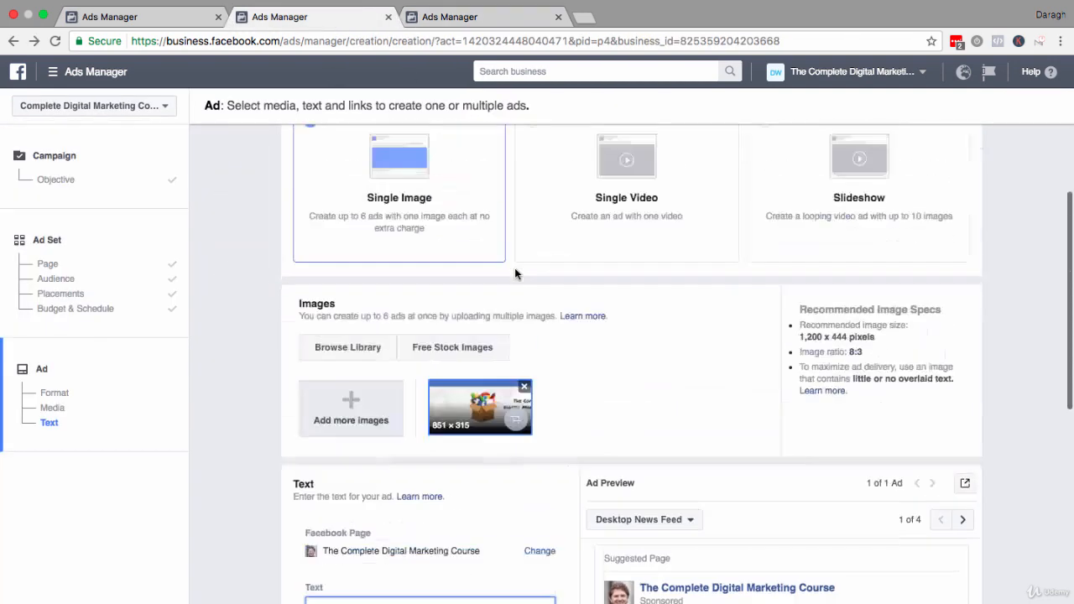
click(98, 280)
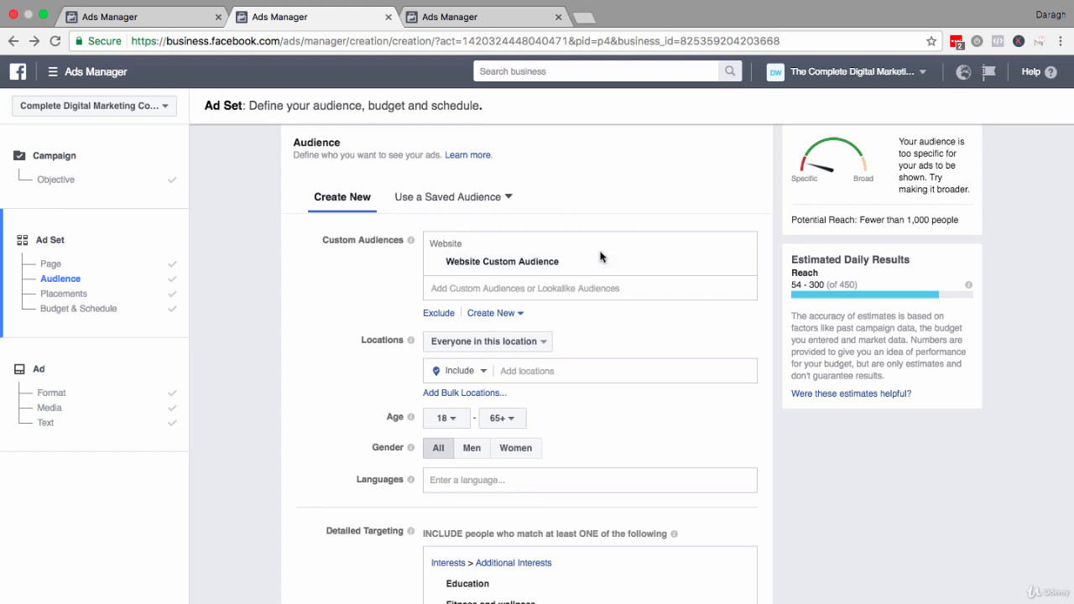
click(555, 286)
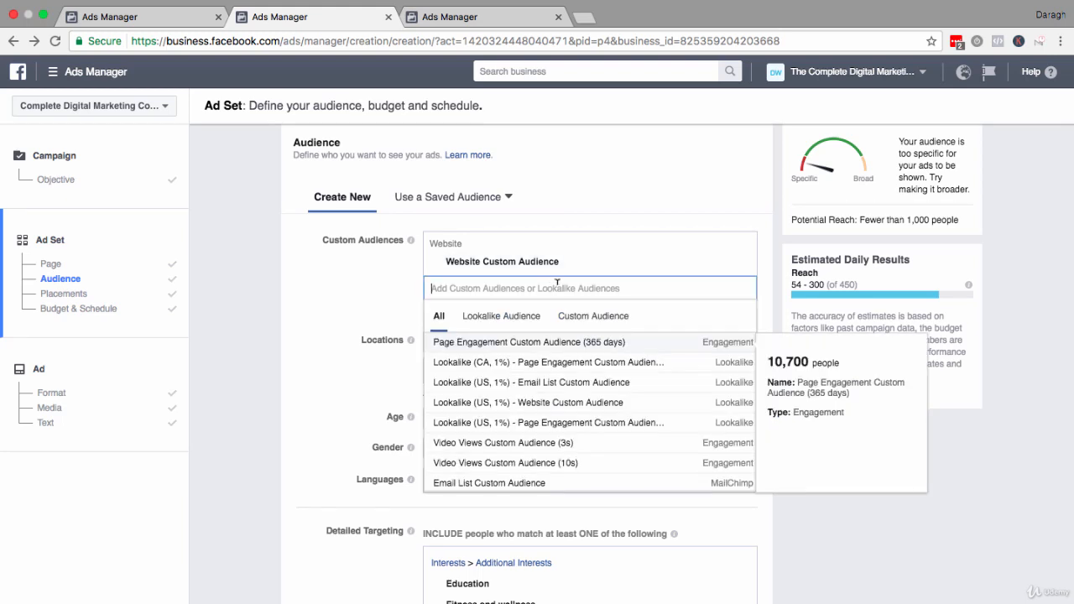
click(631, 207)
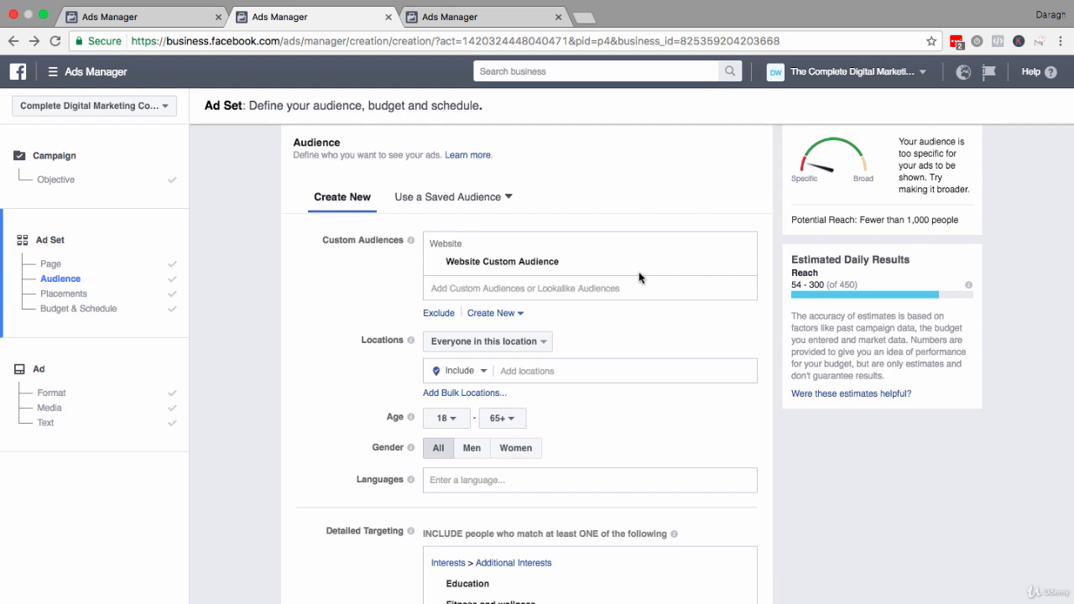
click(468, 16)
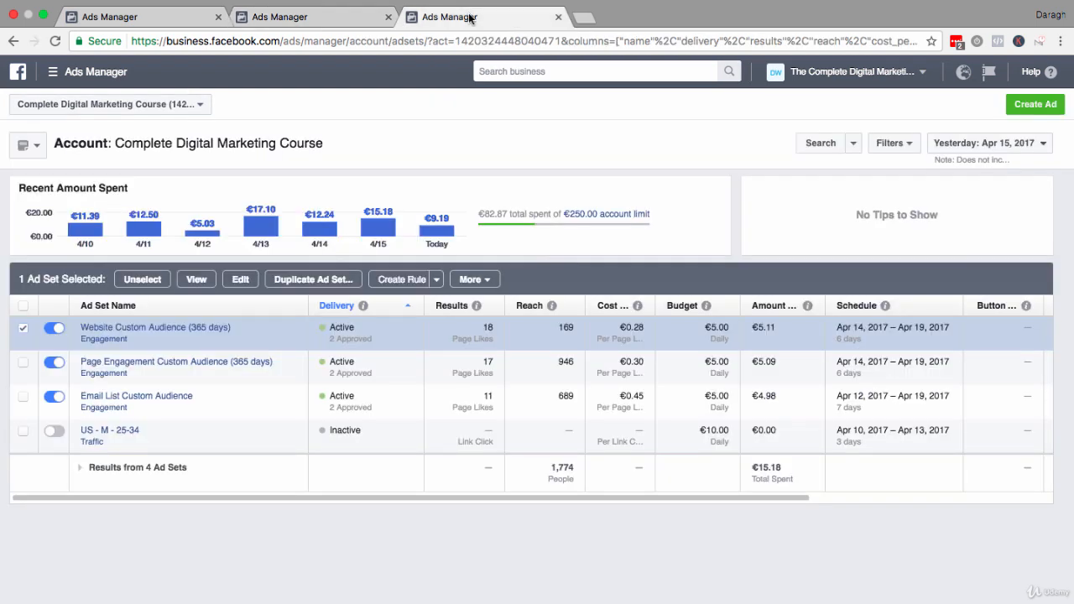